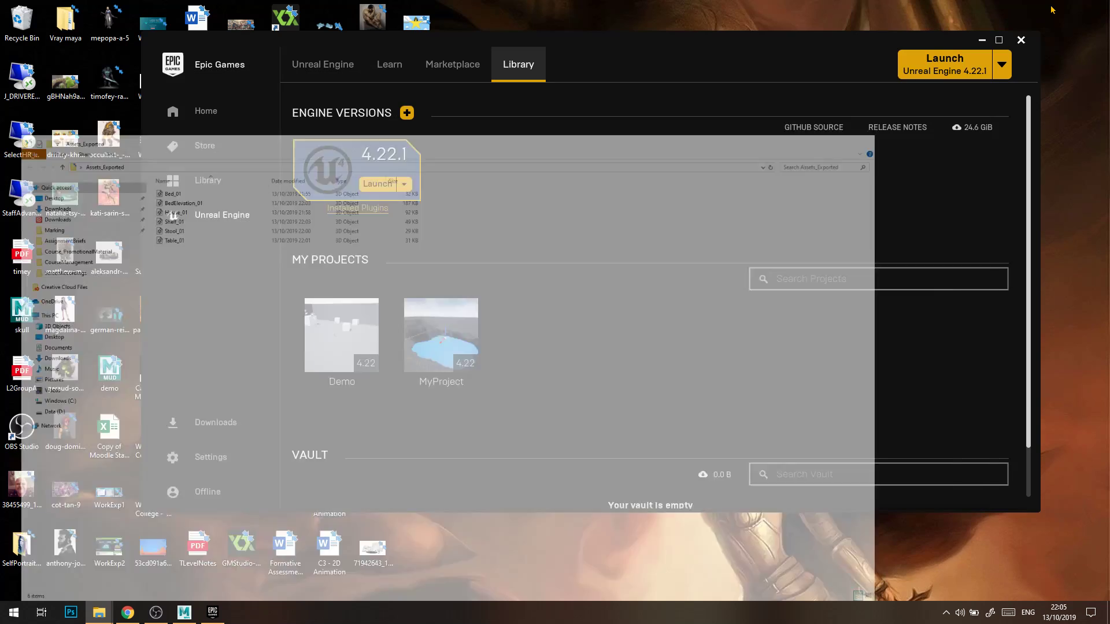
pyautogui.moveTo(607, 52); pyautogui.dragTo(613, 40)
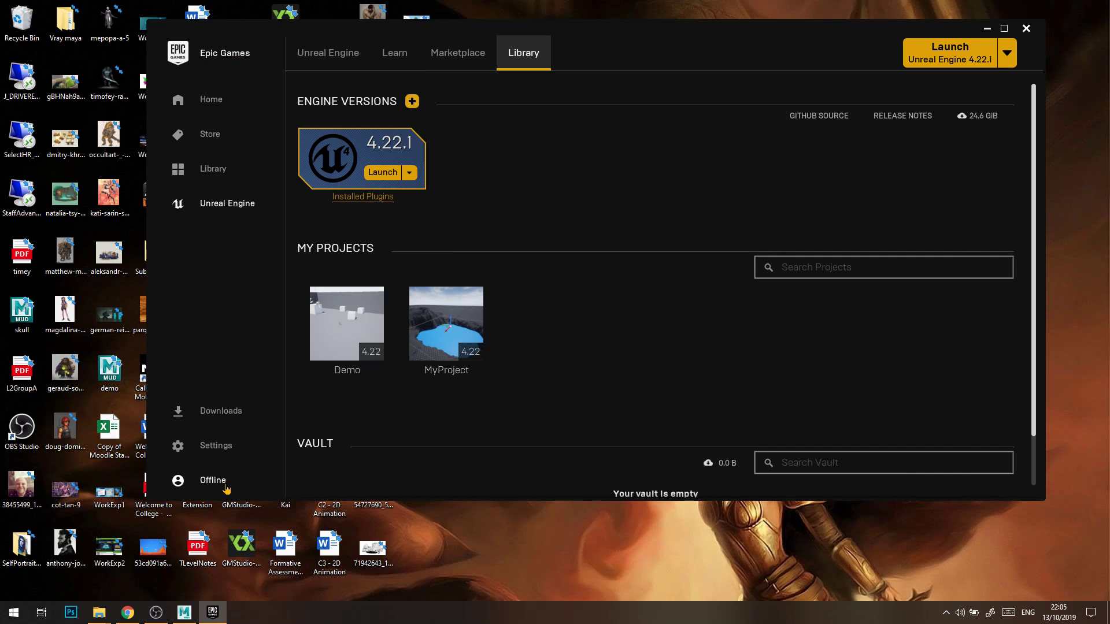
pyautogui.moveTo(634, 35); pyautogui.dragTo(607, 62)
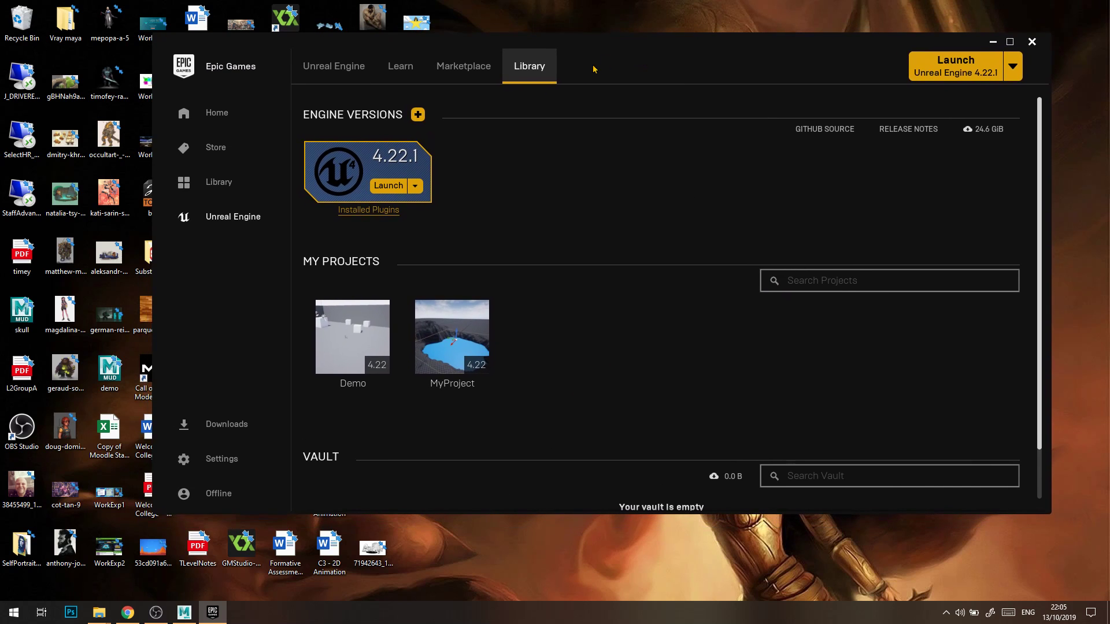
pyautogui.moveTo(867, 44); pyautogui.dragTo(867, 41)
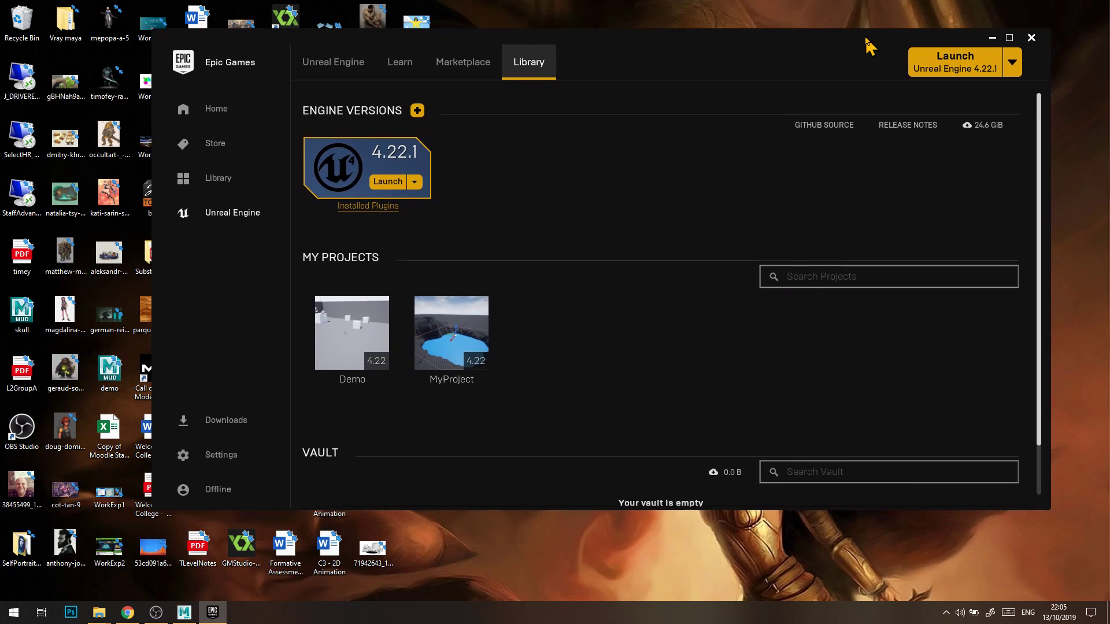
# Launch Unreal Engine 4.22.1 and set up a new Blueprint project with the Side Scroller template and no starter content.
pyautogui.click(389, 188)
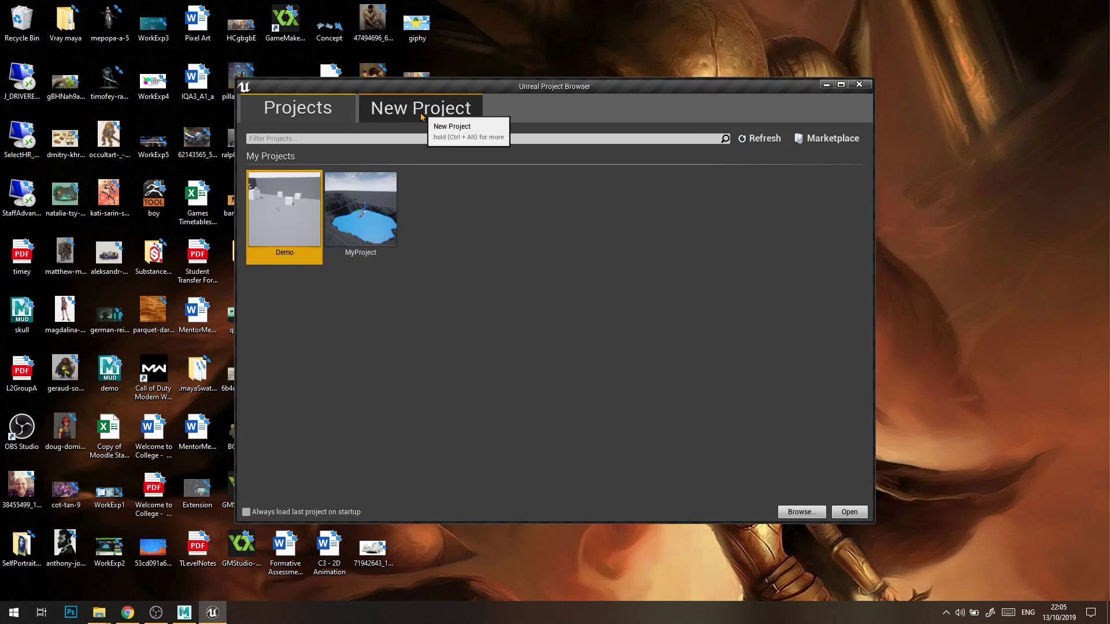
pyautogui.click(421, 116)
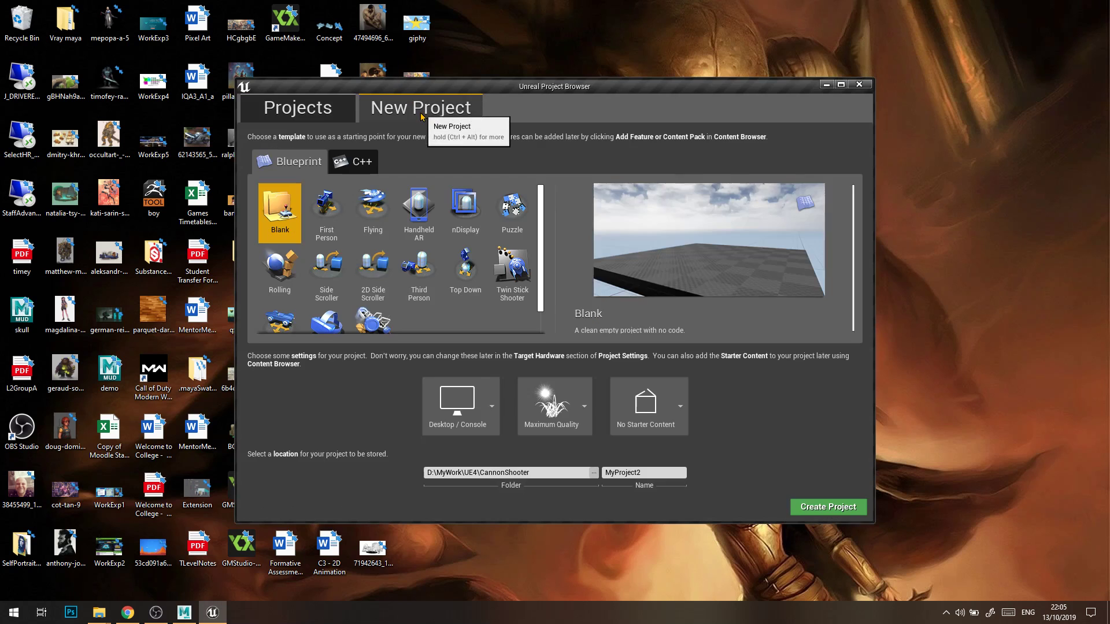
pyautogui.scroll(-1, 418, 258)
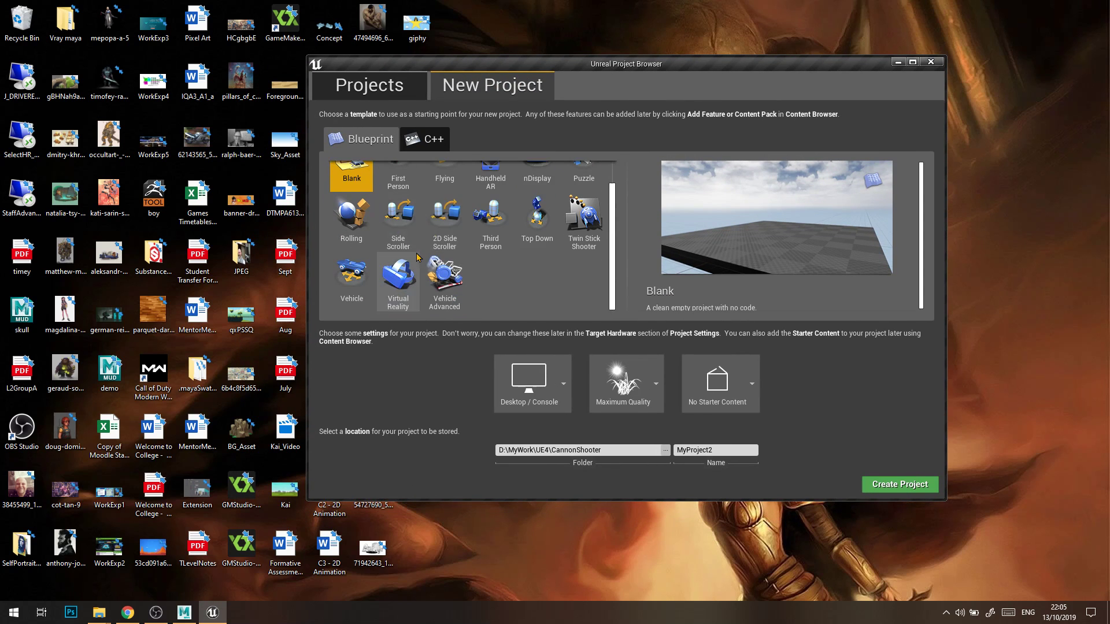
pyautogui.scroll(1, 614, 296)
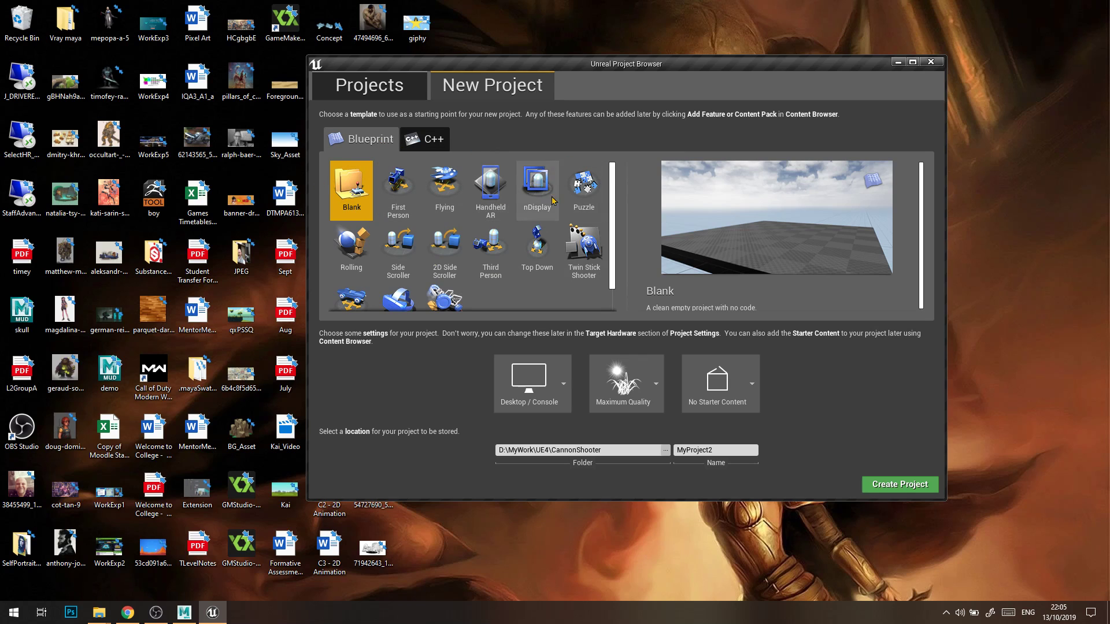
pyautogui.click(415, 254)
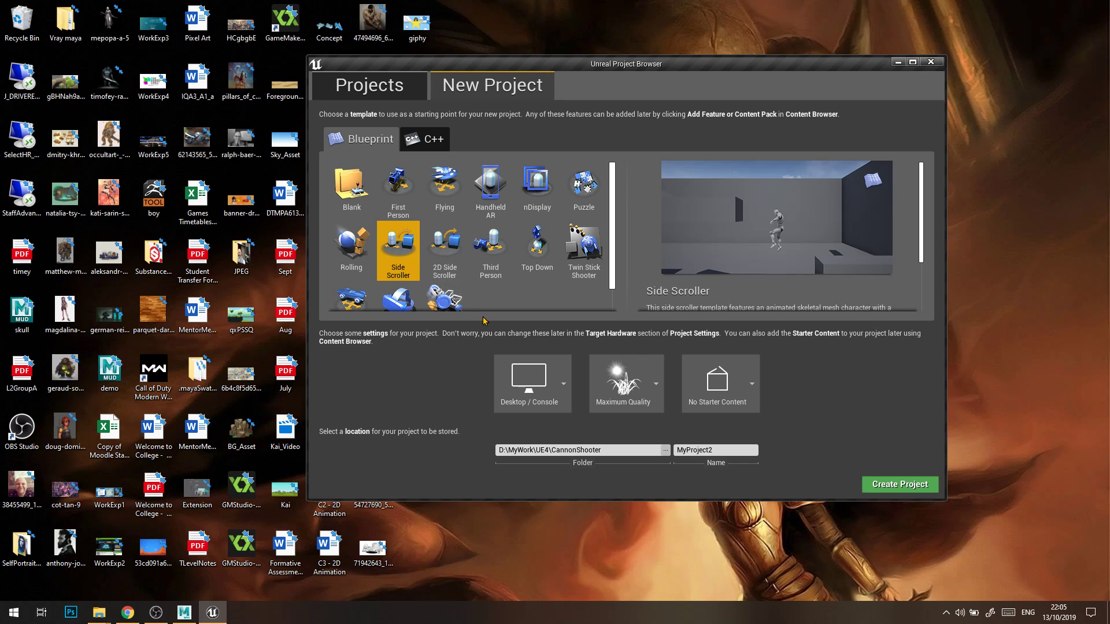
pyautogui.click(750, 391)
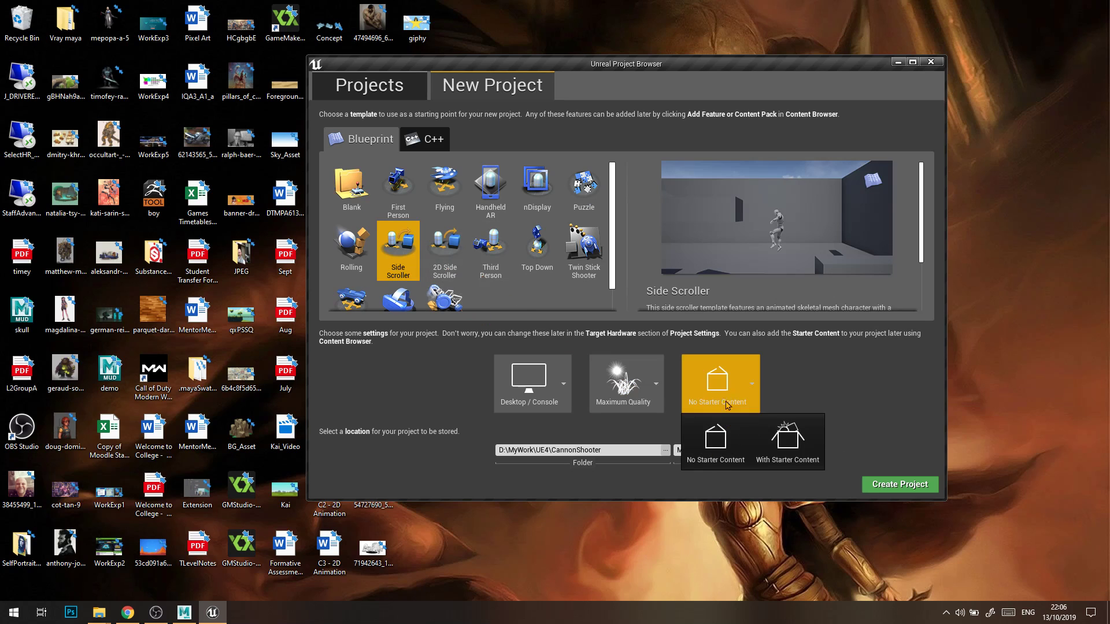
pyautogui.click(719, 434)
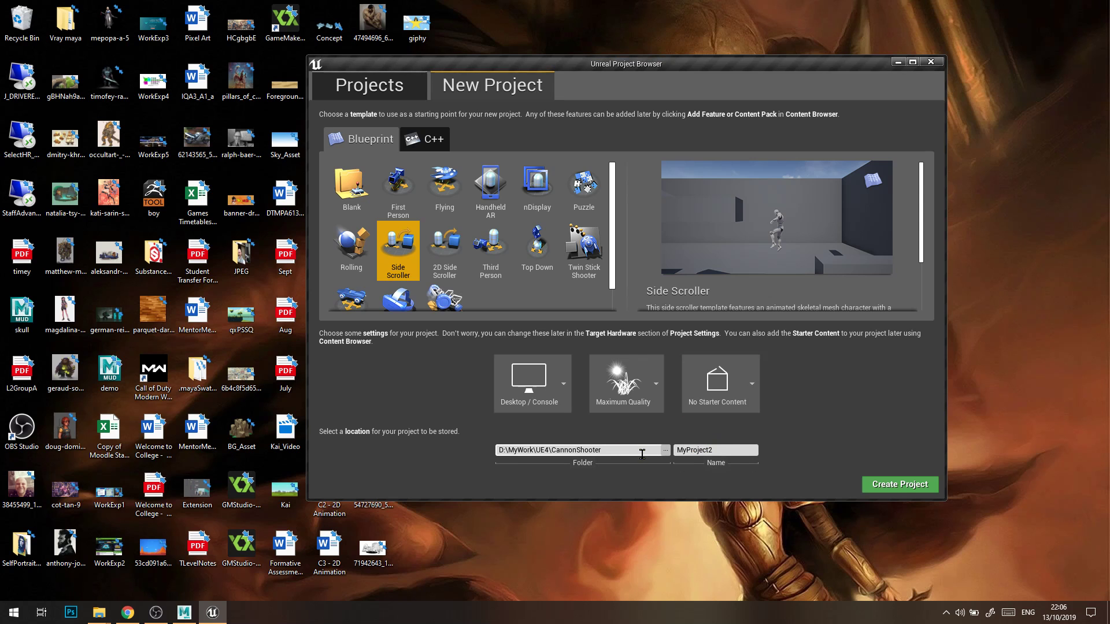
# Browse for the project location and create a new folder inside Downloads.
pyautogui.click(666, 451)
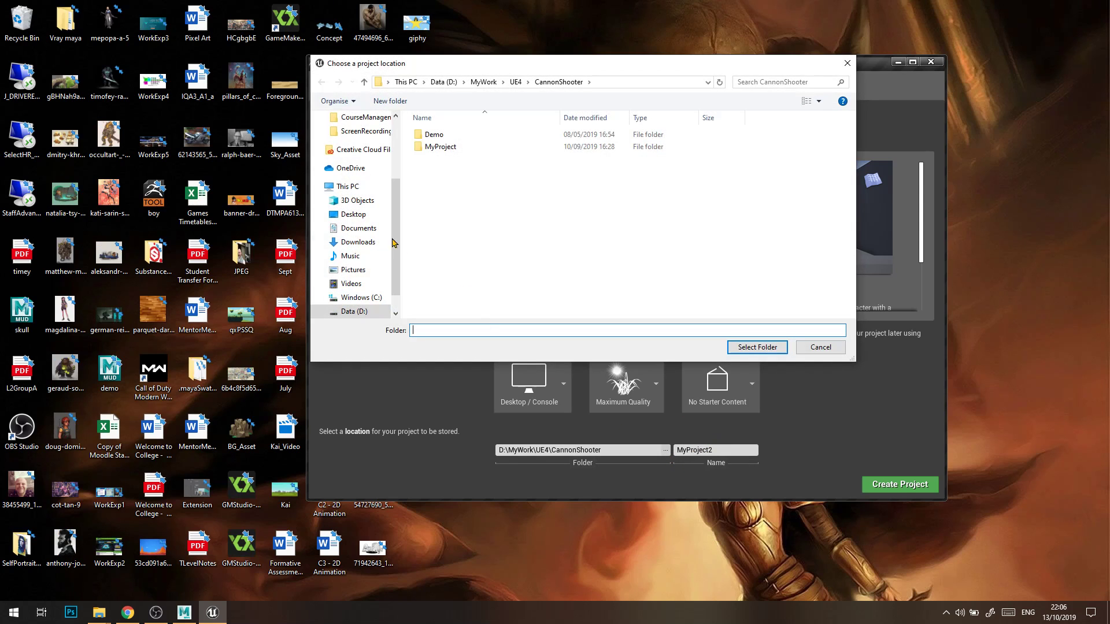
pyautogui.click(348, 187)
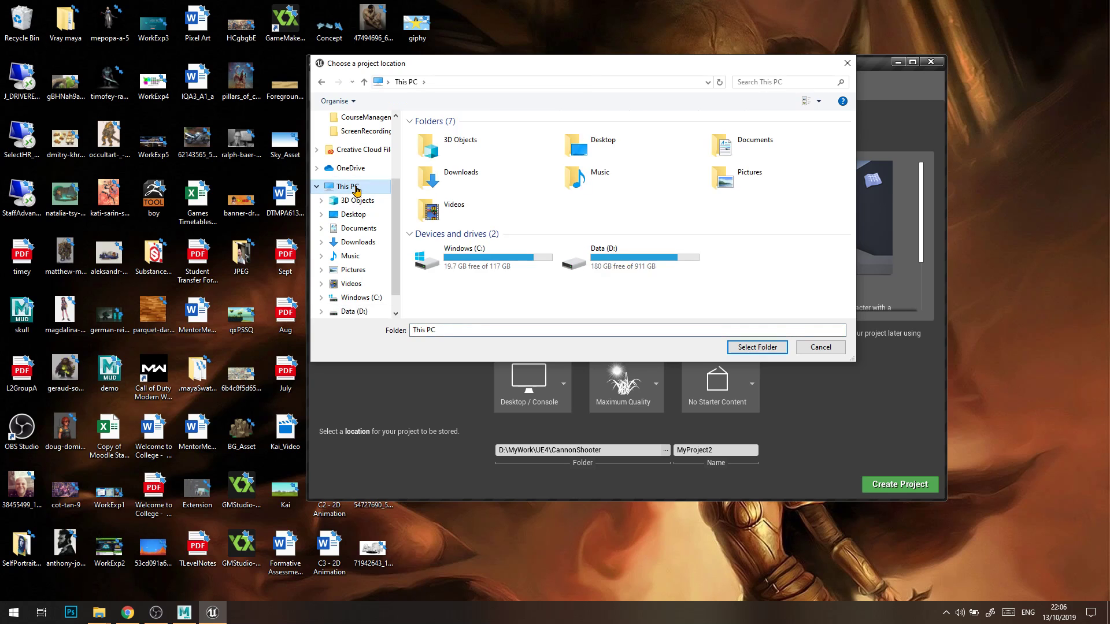
pyautogui.click(358, 243)
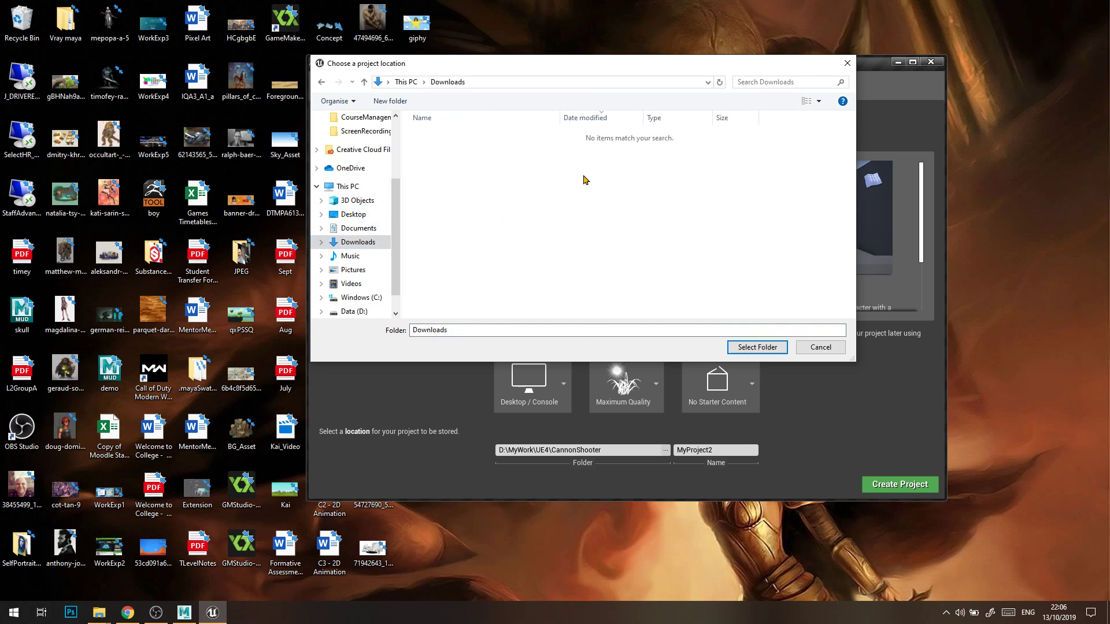
pyautogui.rightClick(454, 175)
pyautogui.moveTo(559, 313)
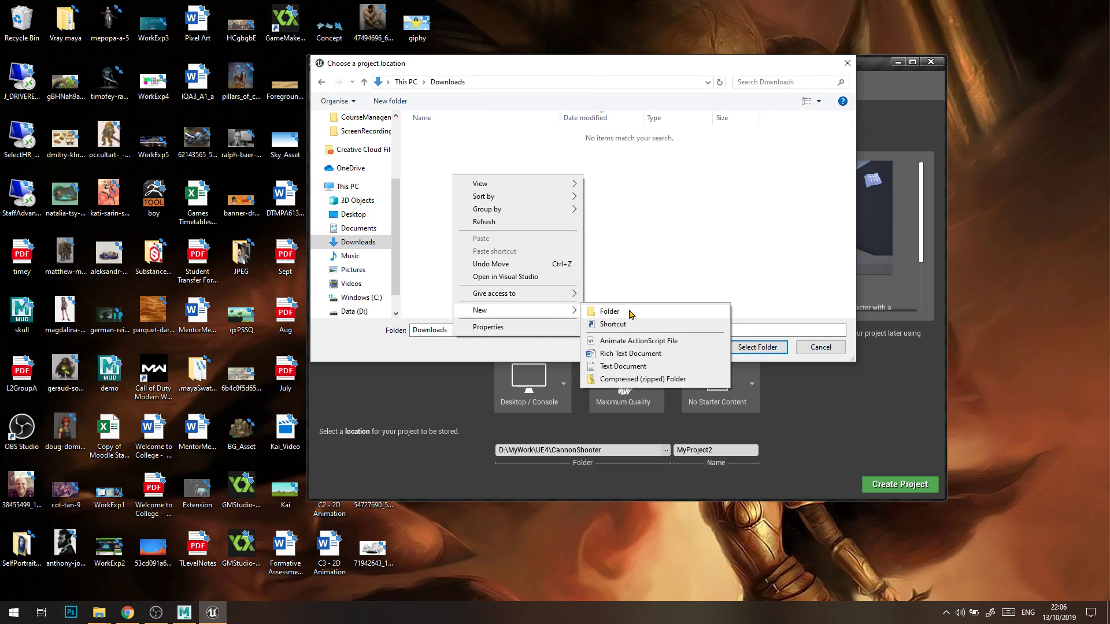
pyautogui.click(631, 311)
# Name the new folder UE4_ followed by the owner's full name and select it as the project location.
pyautogui.write('UE$_')
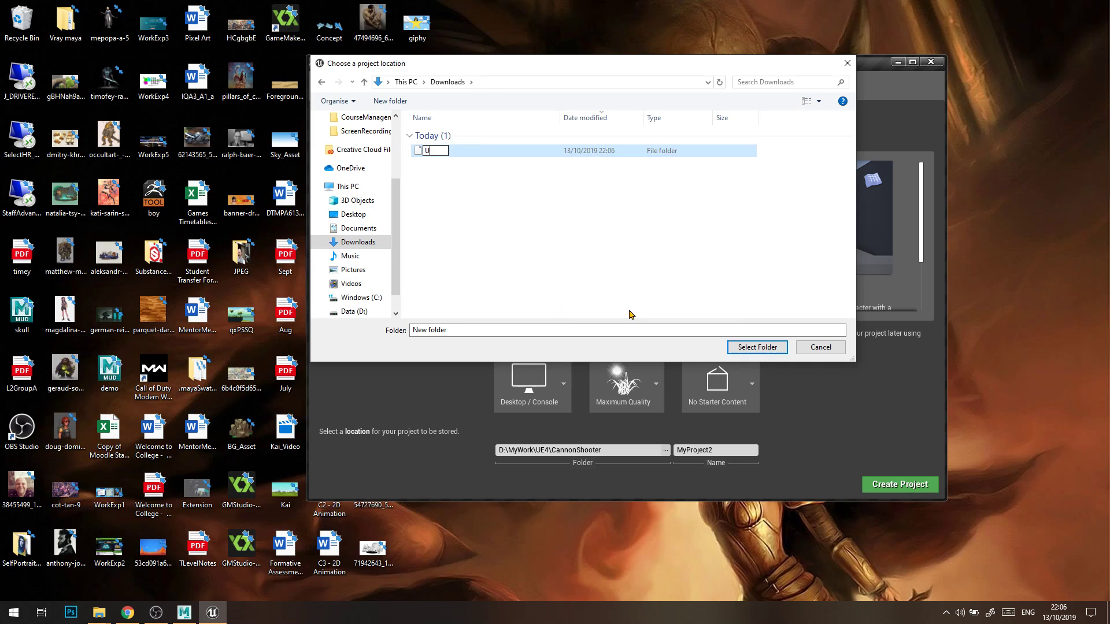
pyautogui.press('BackSpace')
pyautogui.press('BackSpace')
pyautogui.write('4_')
pyautogui.write('JayAlexander')
pyautogui.press('Return')
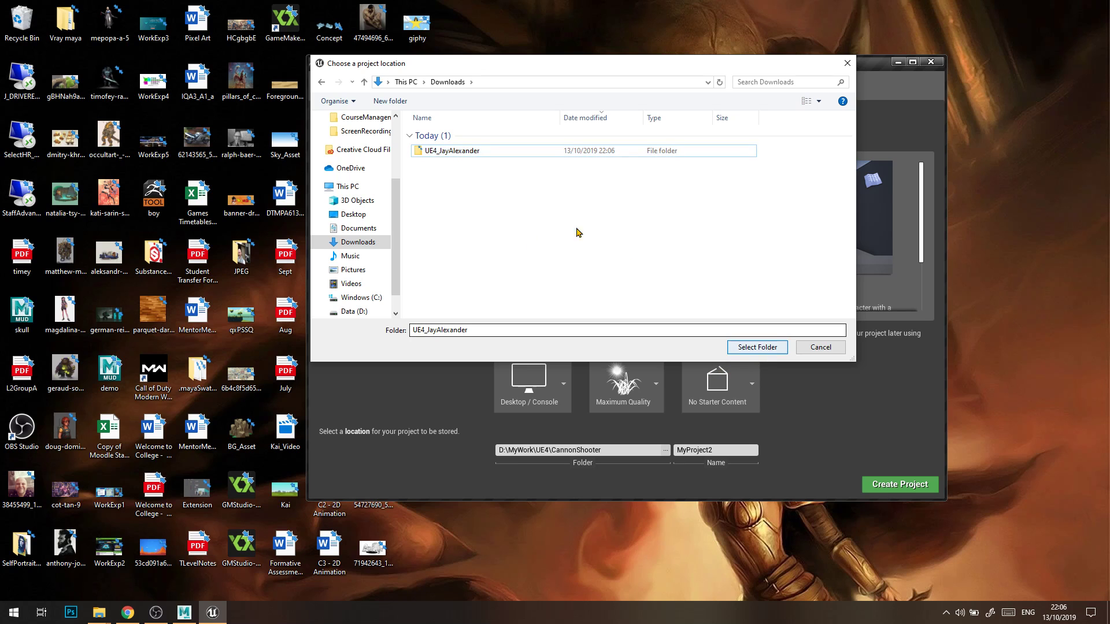
pyautogui.click(488, 151)
pyautogui.click(767, 345)
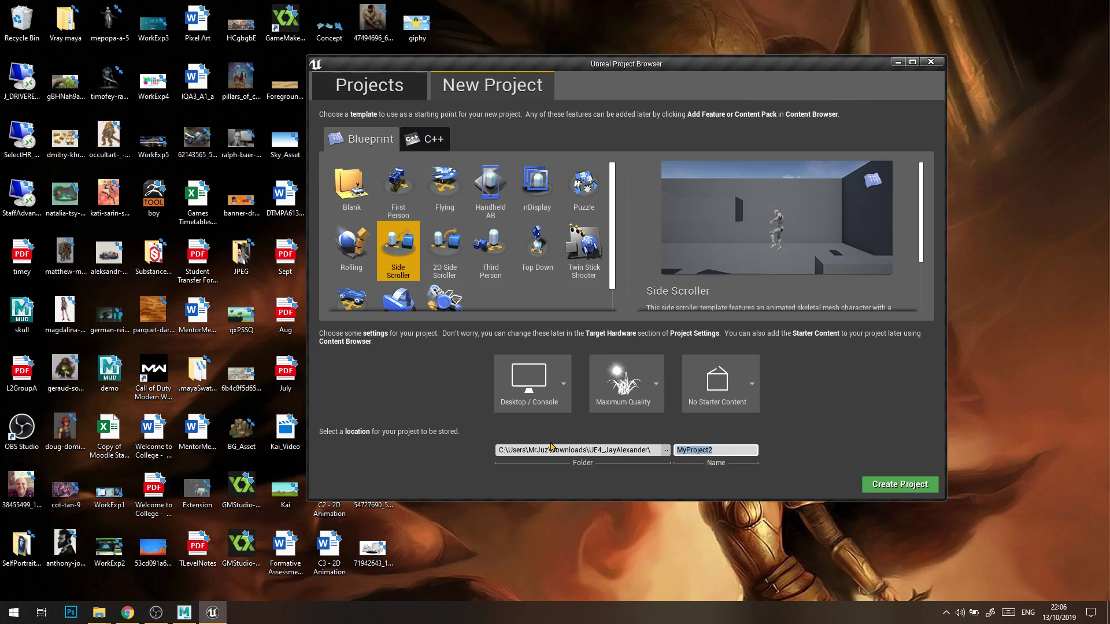
# Name the project with the owner's first name followed by SideScroller and create it.
pyautogui.write('JaysSideScroller')
pyautogui.click(707, 451)
pyautogui.click(732, 453)
pyautogui.click(900, 485)
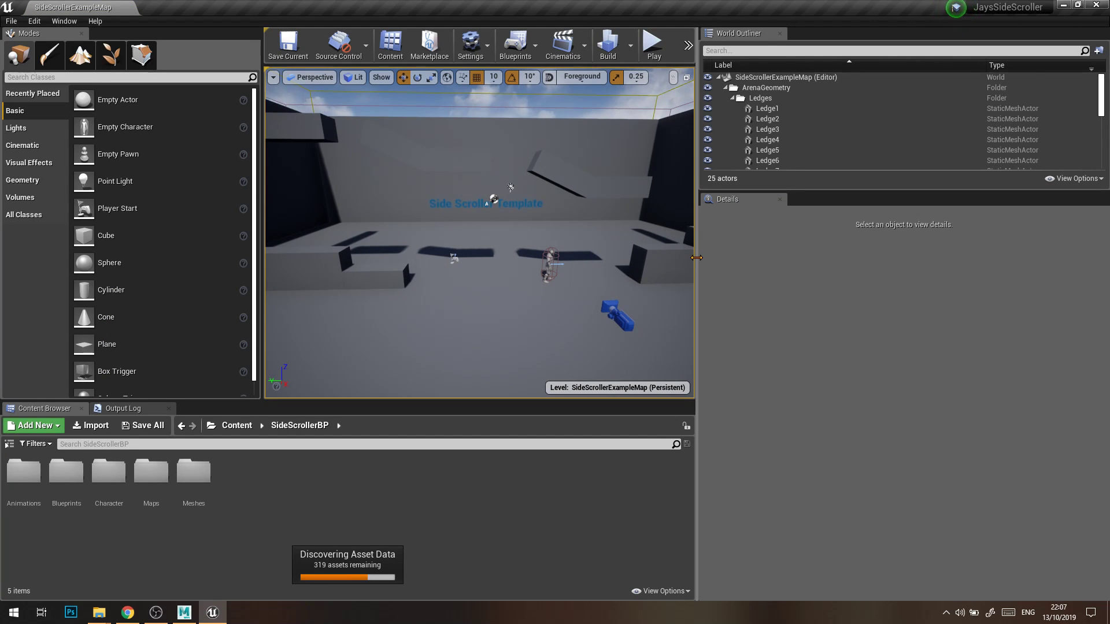
# Enlarge the viewport by narrowing the side panels and inspect the details of the slanted ledge Ledge4.
pyautogui.moveTo(312, 212); pyautogui.dragTo(230, 226)
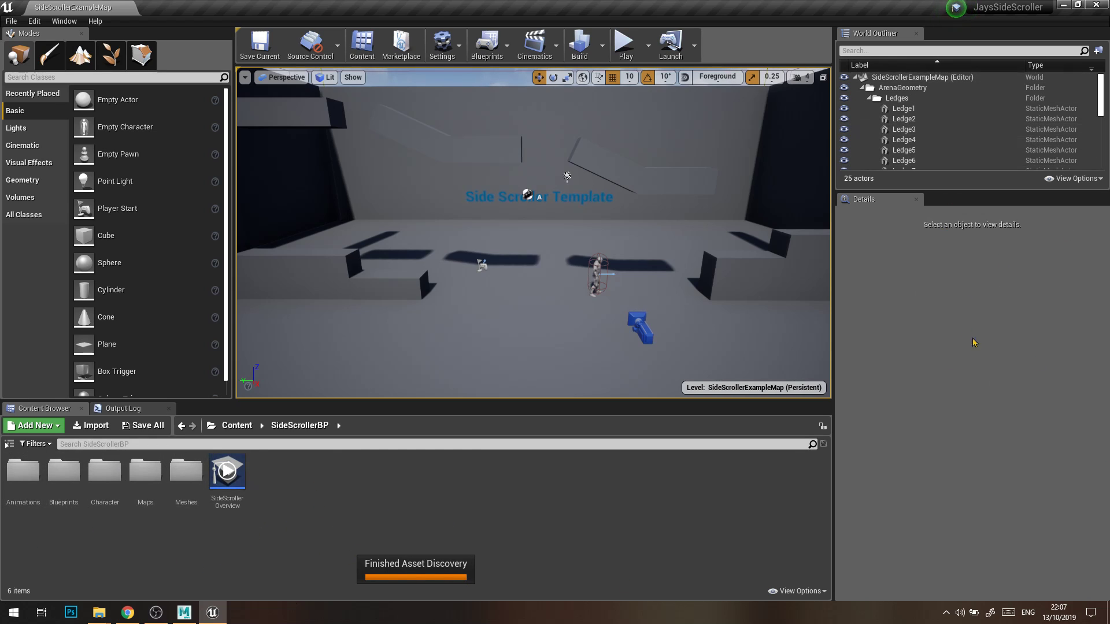
pyautogui.click(616, 153)
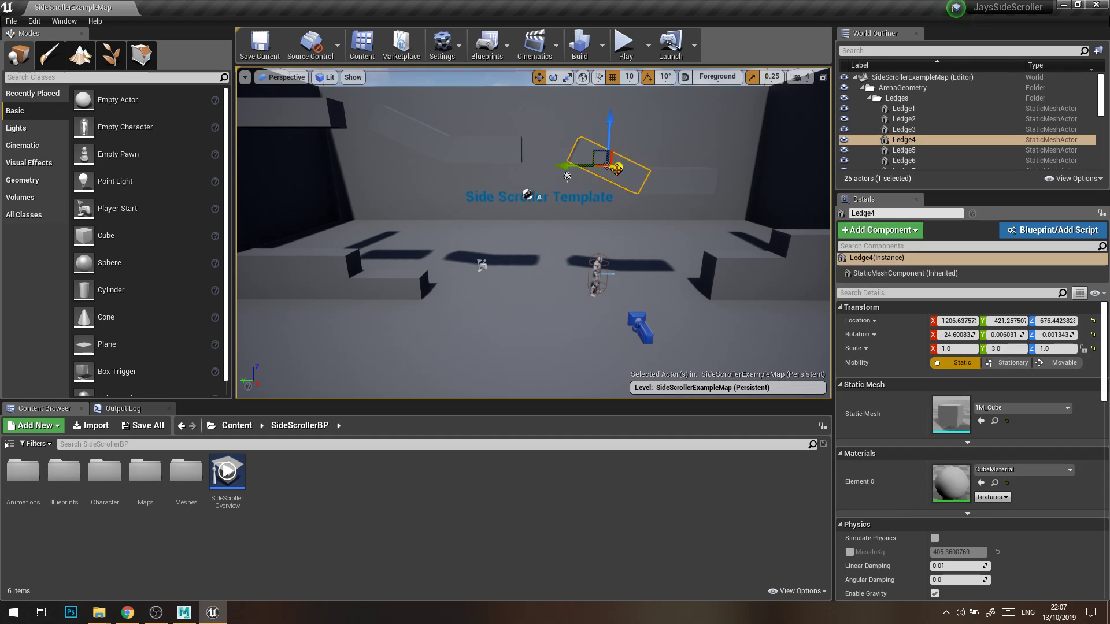
pyautogui.scroll(-1, 965, 401)
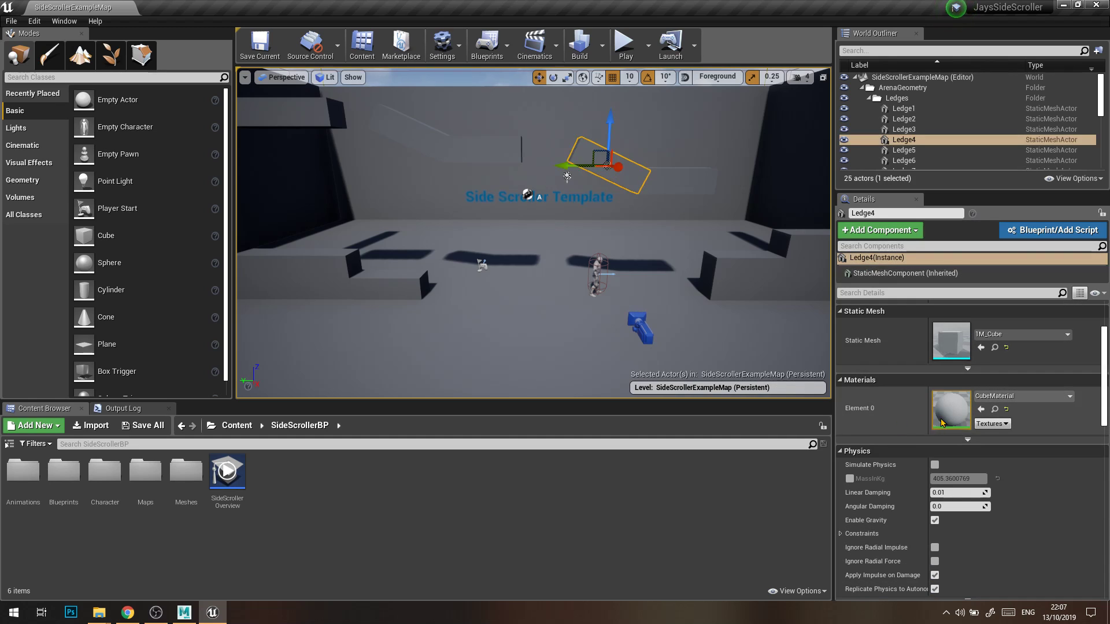
pyautogui.scroll(1, 992, 363)
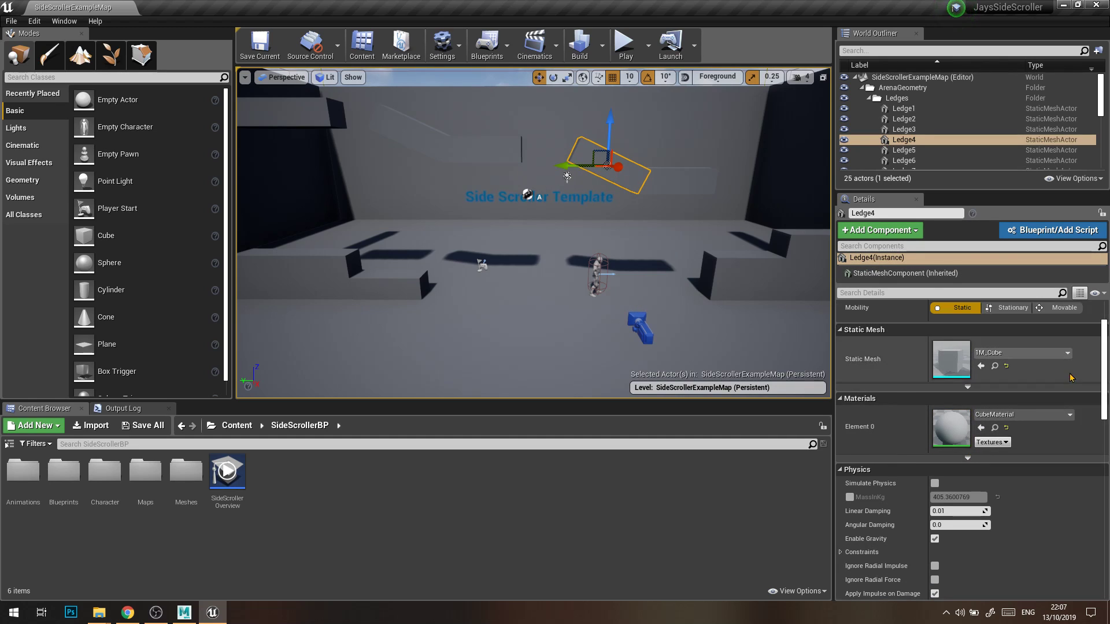
# Try Ramp_Mesh as the static mesh of Ledge4 and set it back to 1M_Cube.
pyautogui.click(1000, 353)
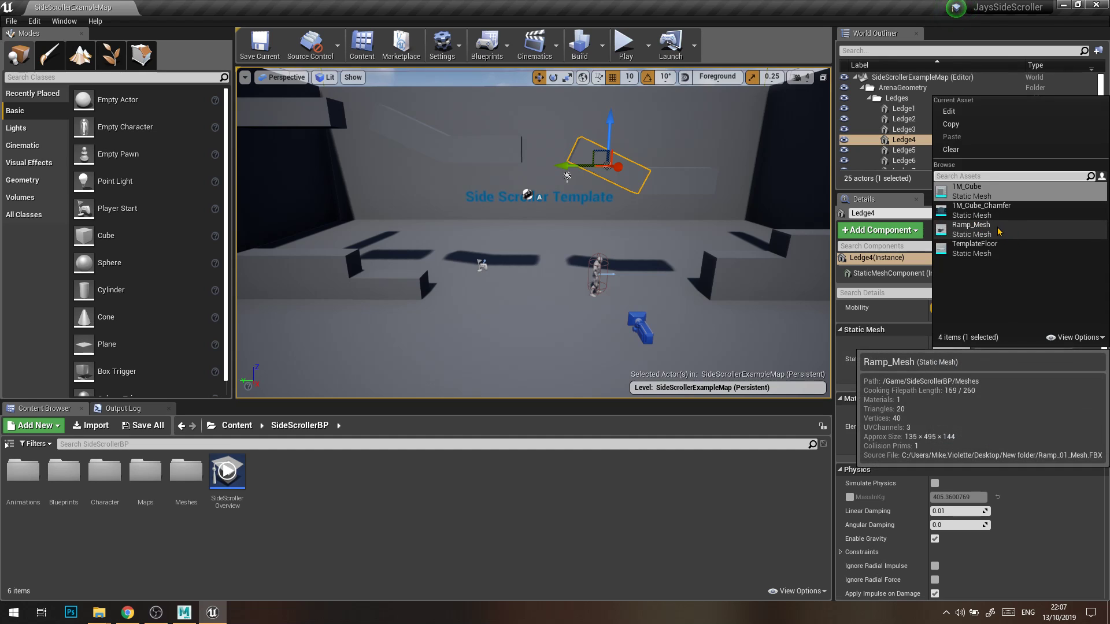
pyautogui.click(971, 228)
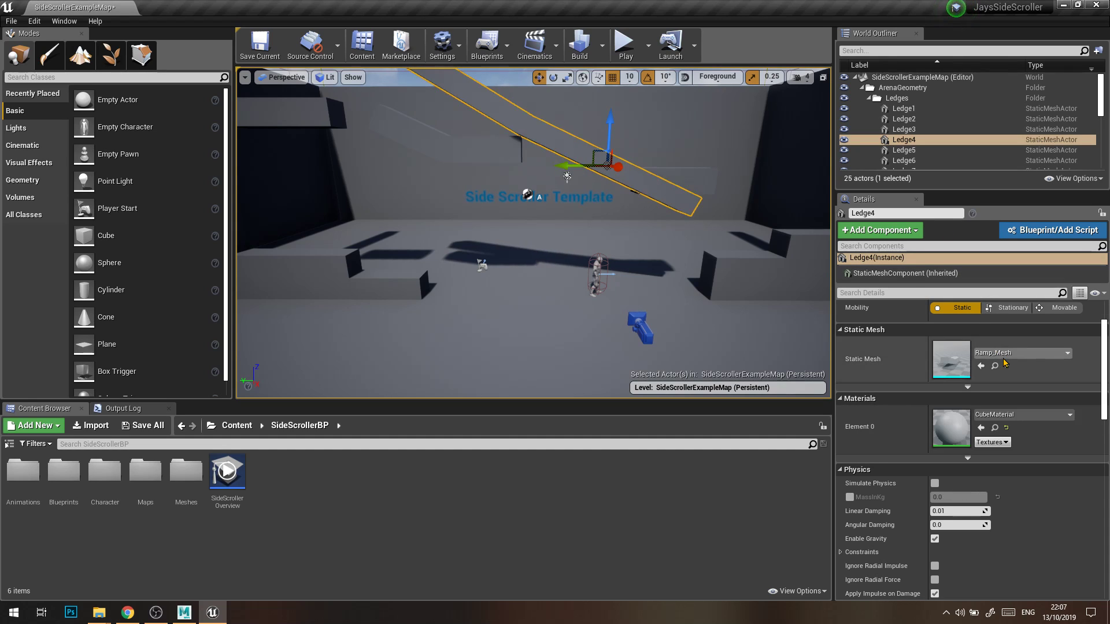
pyautogui.click(1021, 353)
pyautogui.click(989, 191)
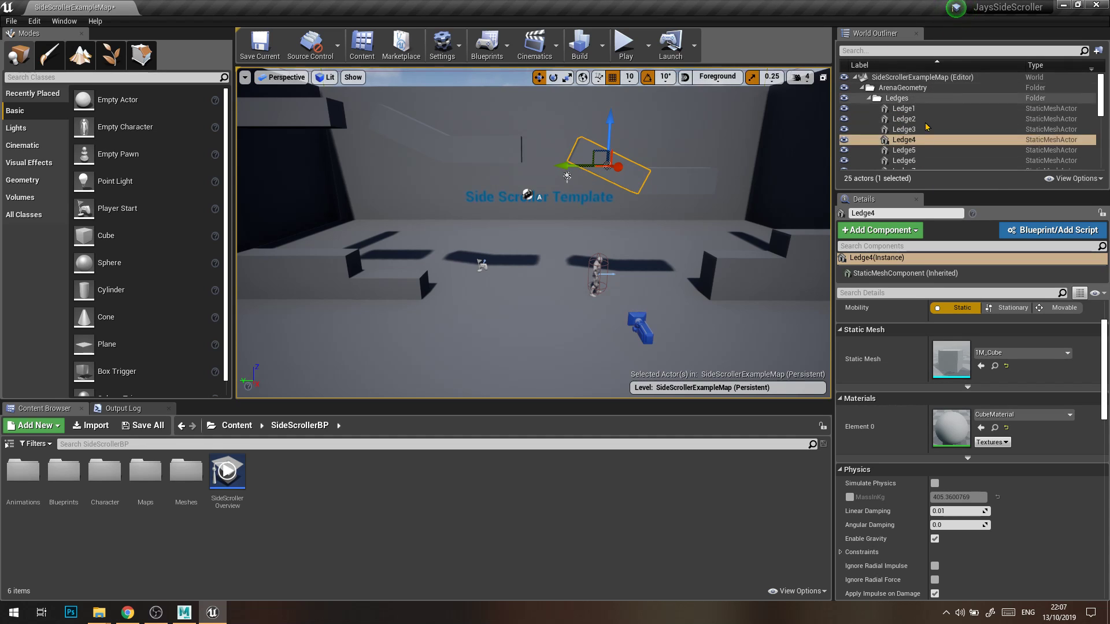
# Search the World Outliner for "floor", clear the search and browse the level's full actor list.
pyautogui.moveTo(694, 196); pyautogui.dragTo(703, 174, button='right')
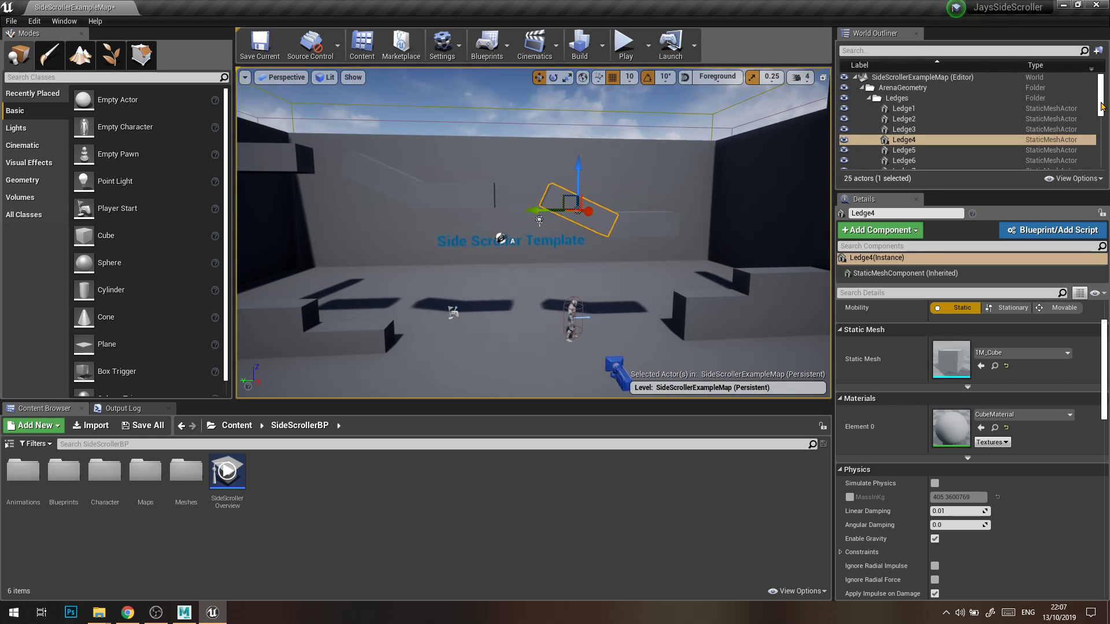
pyautogui.scroll(-3, 1101, 125)
pyautogui.scroll(4, 1101, 126)
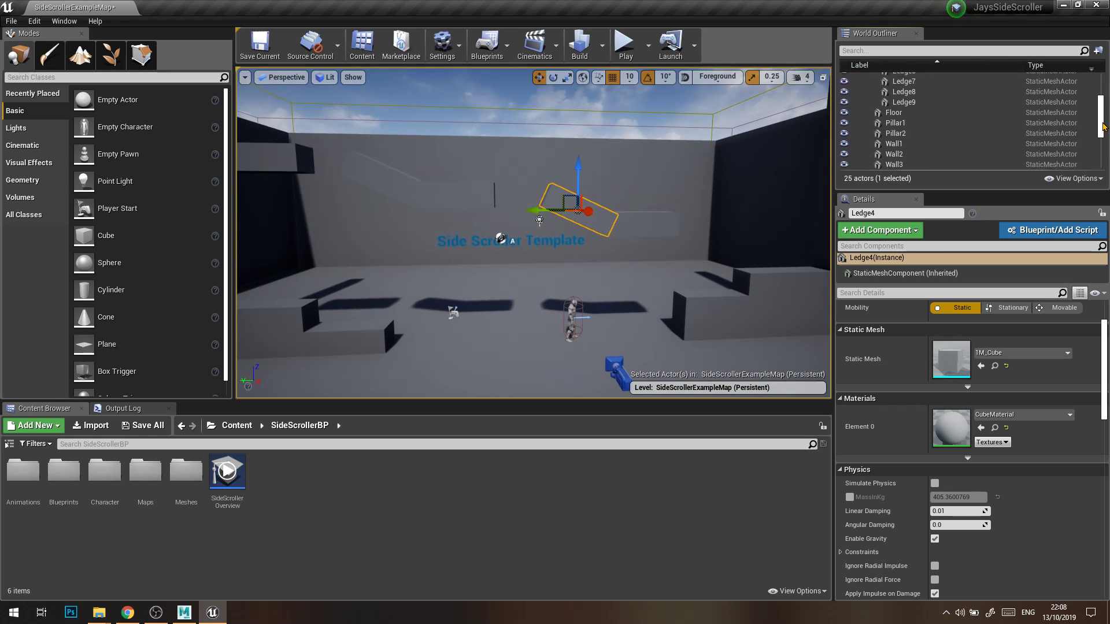
pyautogui.click(921, 48)
pyautogui.write('floor')
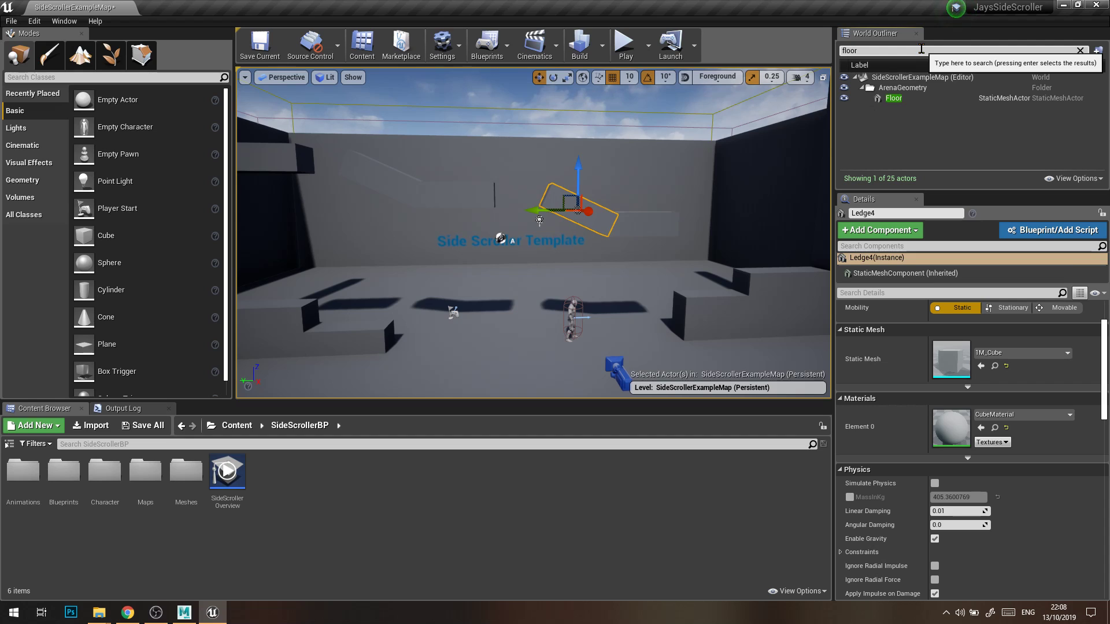
pyautogui.press('BackSpace')
pyautogui.press('BackSpace')
pyautogui.press('BackSpace')
pyautogui.press('BackSpace')
pyautogui.press('BackSpace')
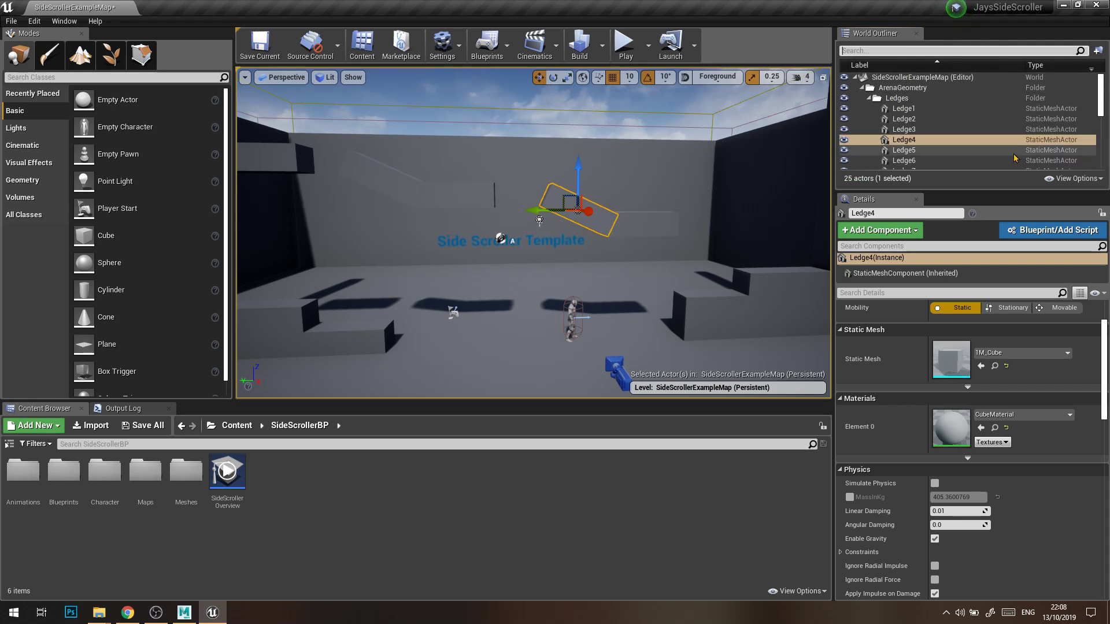
pyautogui.scroll(-6, 1012, 158)
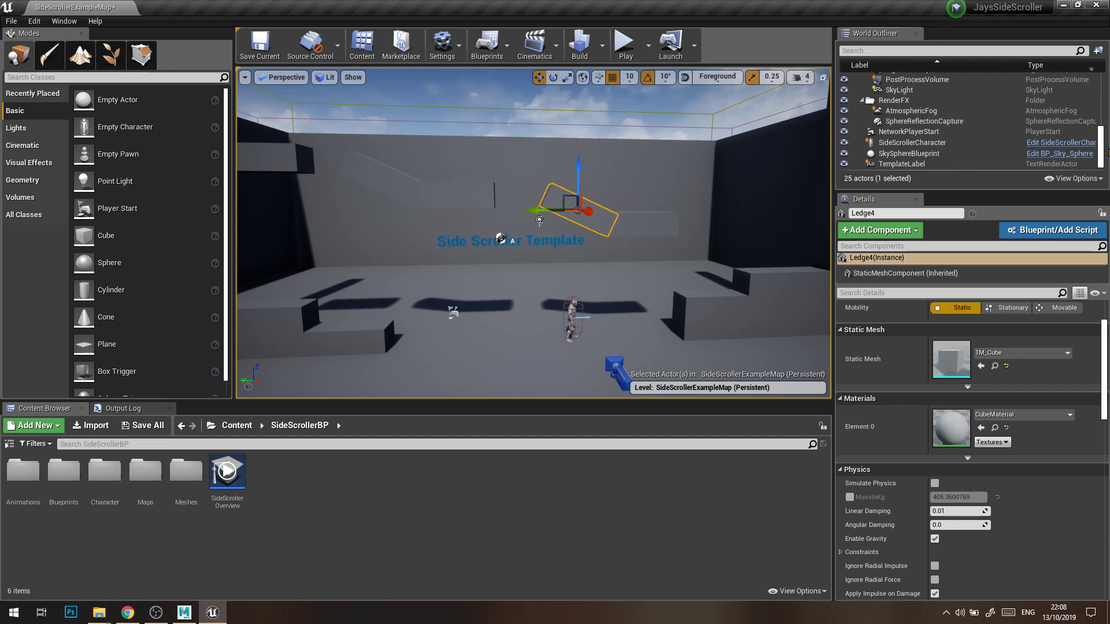
pyautogui.moveTo(1109, 154); pyautogui.dragTo(1104, 99)
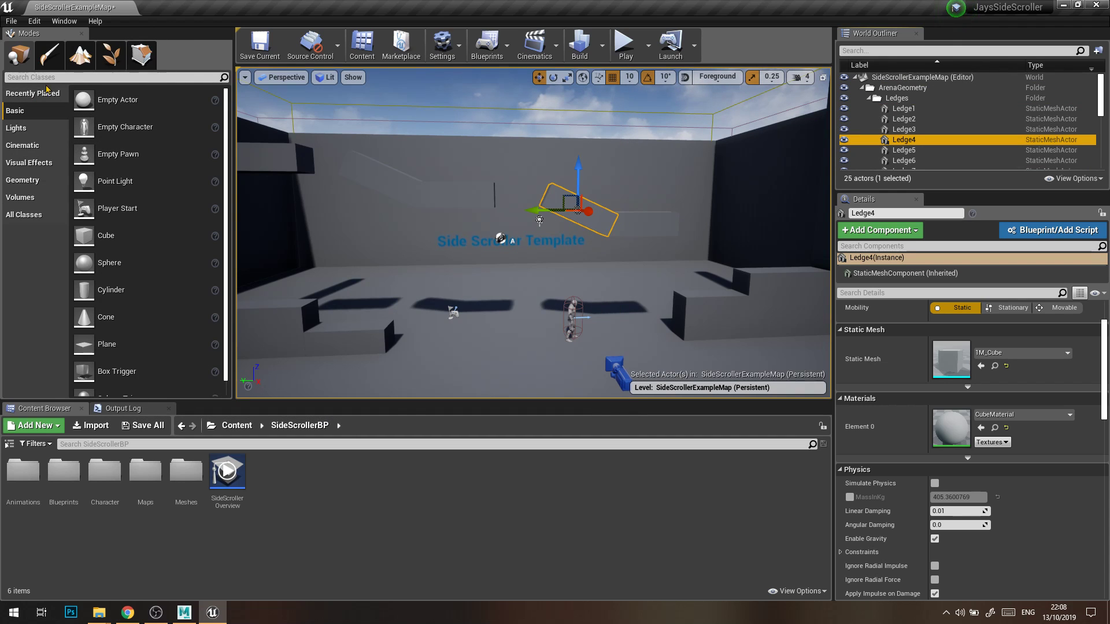
# Examine the placeable actor categories Lights, Cinematic, Geometry and All Classes, and return to Basic.
pyautogui.click(40, 33)
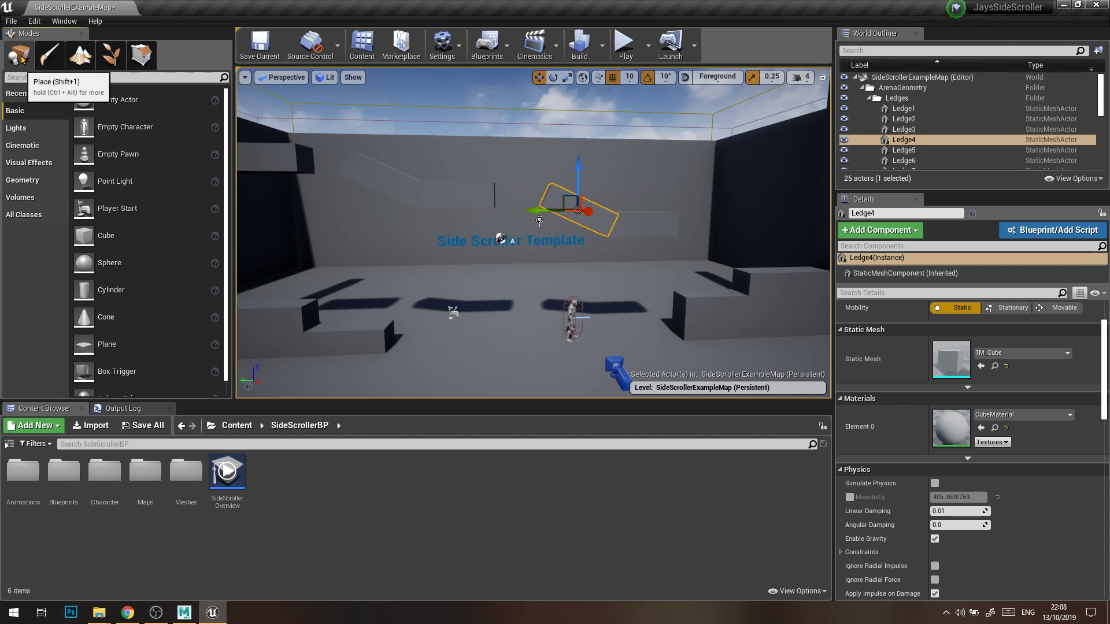
pyautogui.click(29, 129)
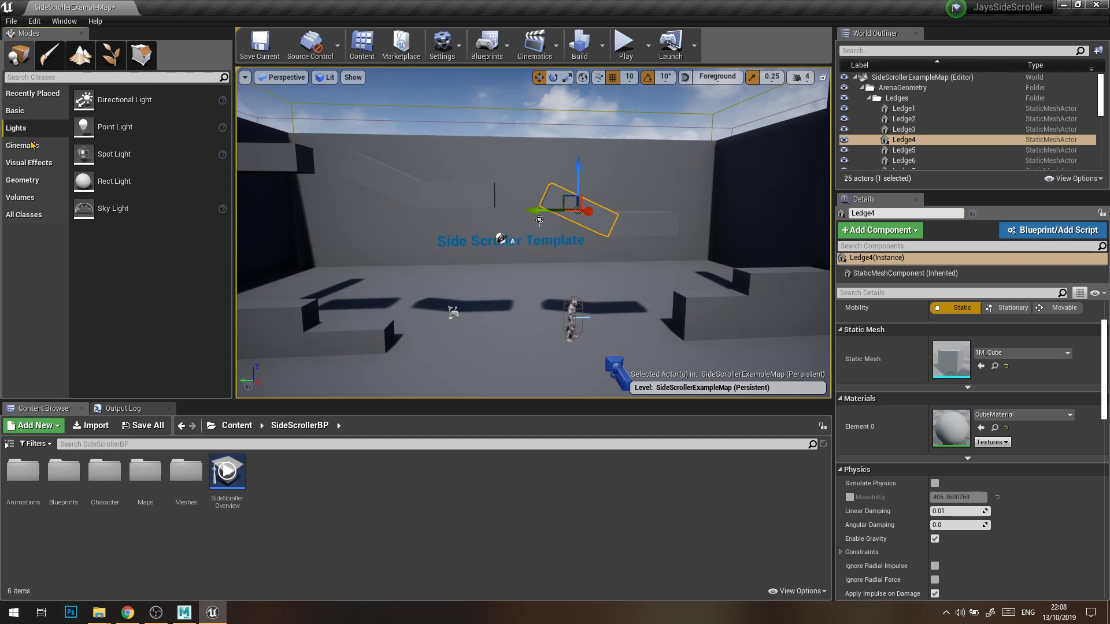
pyautogui.click(29, 145)
pyautogui.click(26, 180)
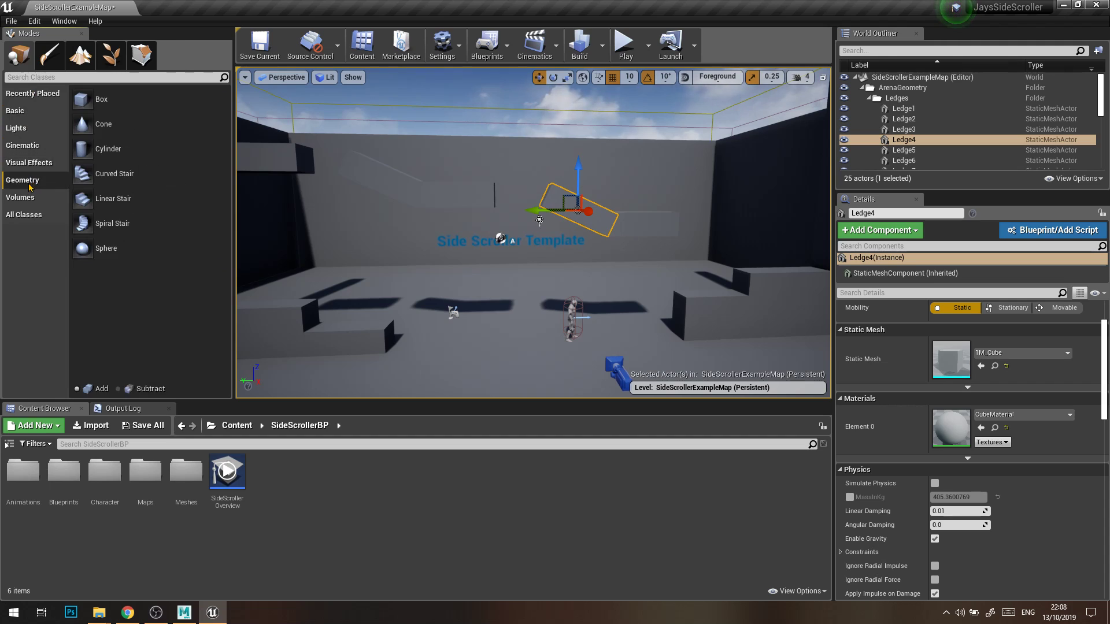
pyautogui.click(26, 215)
pyautogui.click(18, 112)
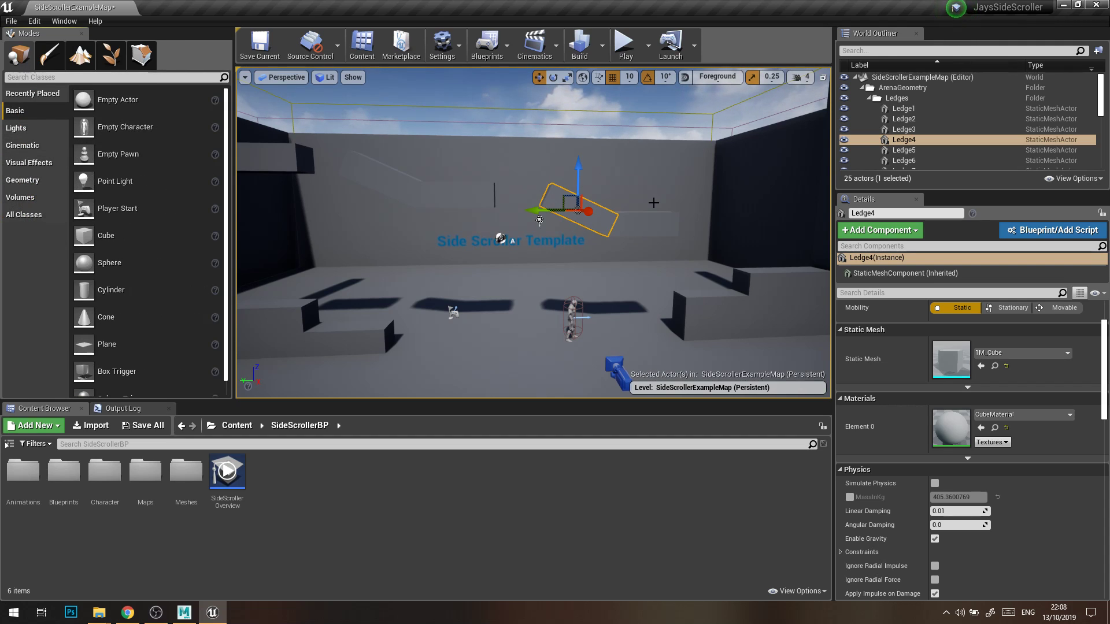
# Playtest the level by running and jumping with the character across the floor, blocks and ledges, and end the play session.
pyautogui.moveTo(631, 224); pyautogui.dragTo(633, 237, button='right')
pyautogui.click(625, 46)
pyautogui.click(692, 229)
pyautogui.press('d')
pyautogui.press('a')
pyautogui.press('d')
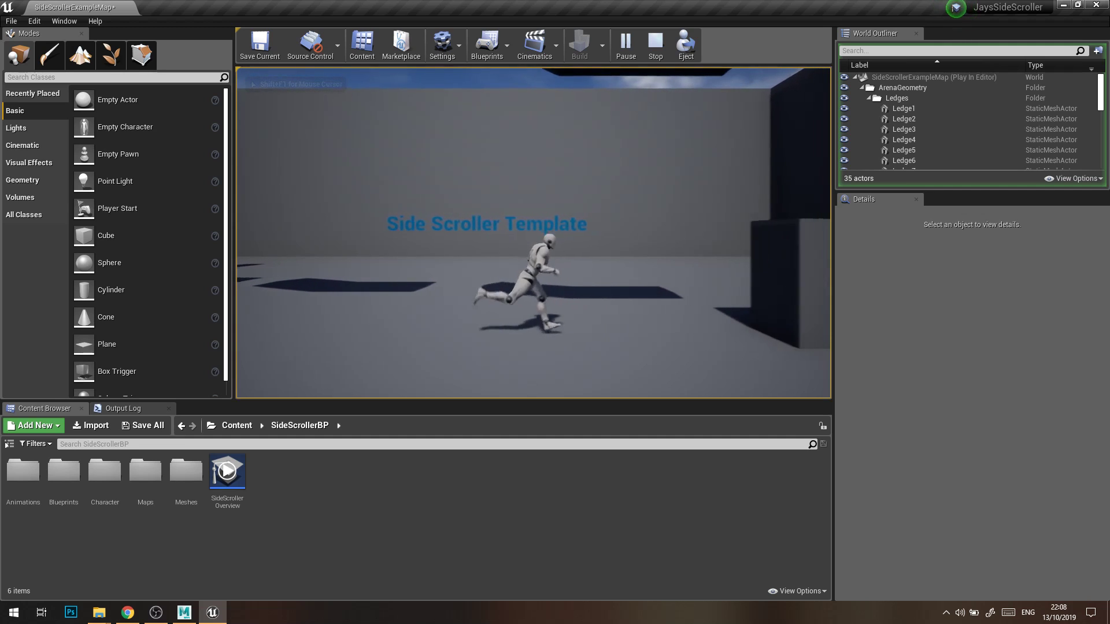
pyautogui.press('space')
pyautogui.press('a')
pyautogui.press('space')
pyautogui.press('d')
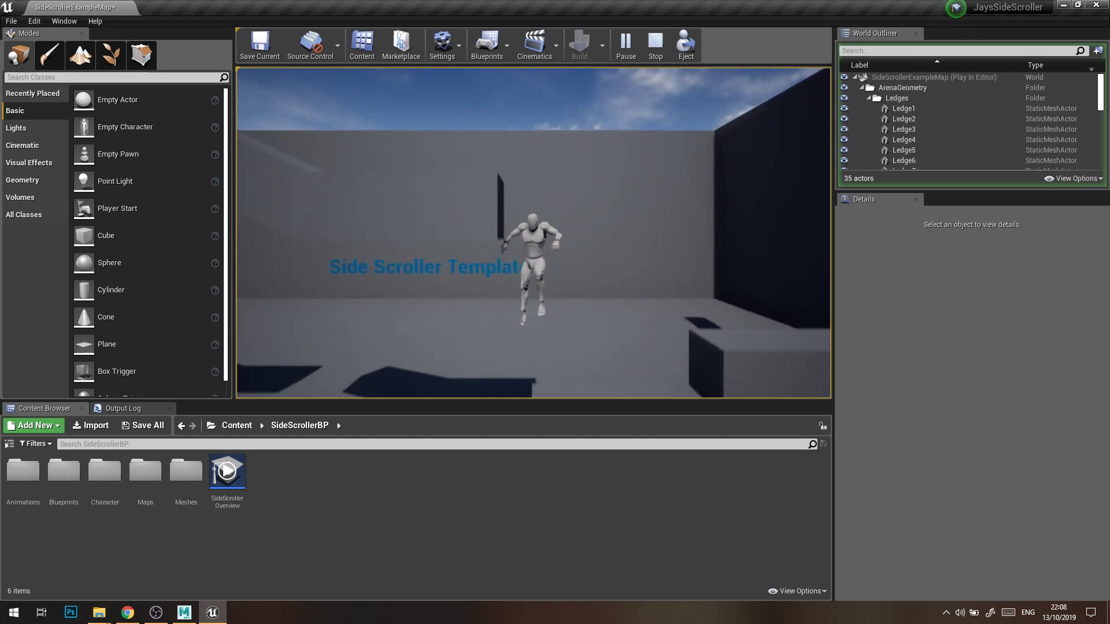
pyautogui.press('space')
pyautogui.press('a')
pyautogui.press('space')
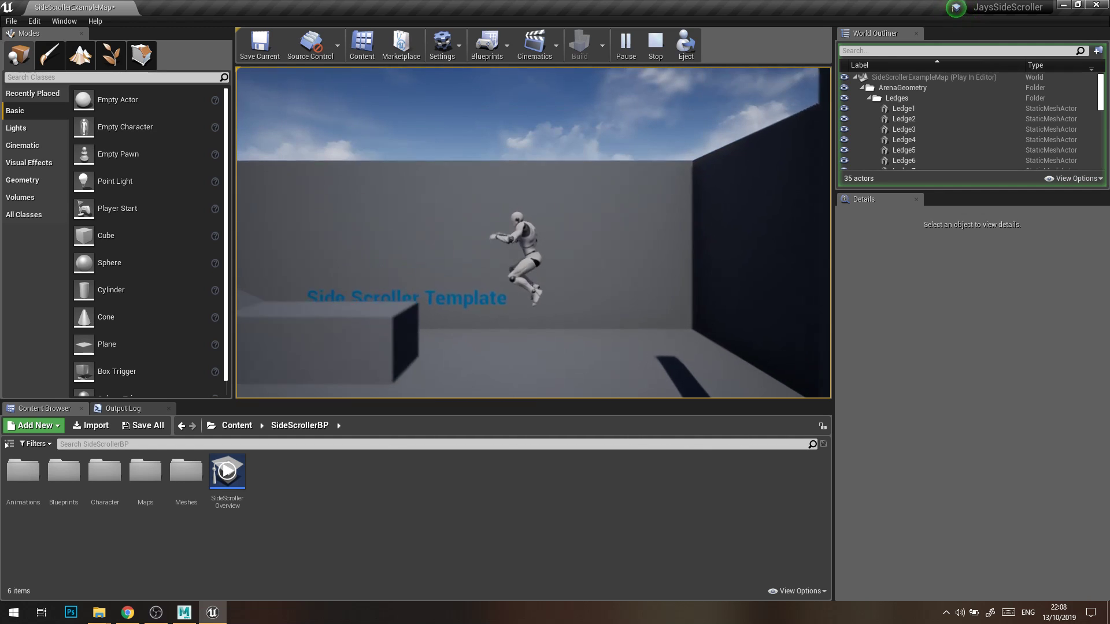
pyautogui.press('space')
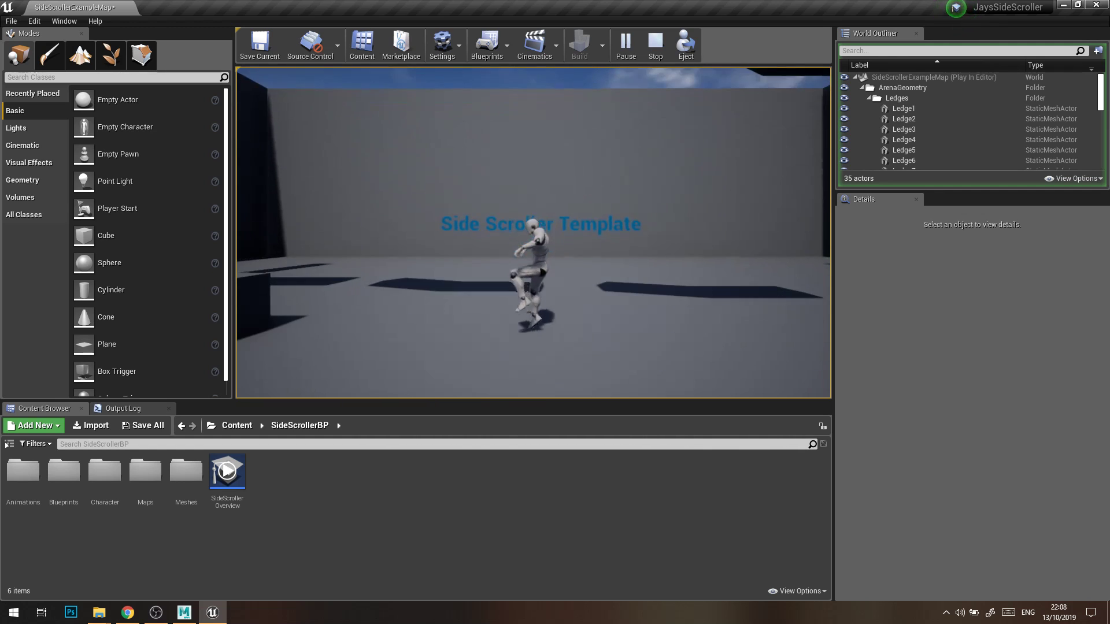
pyautogui.press('d')
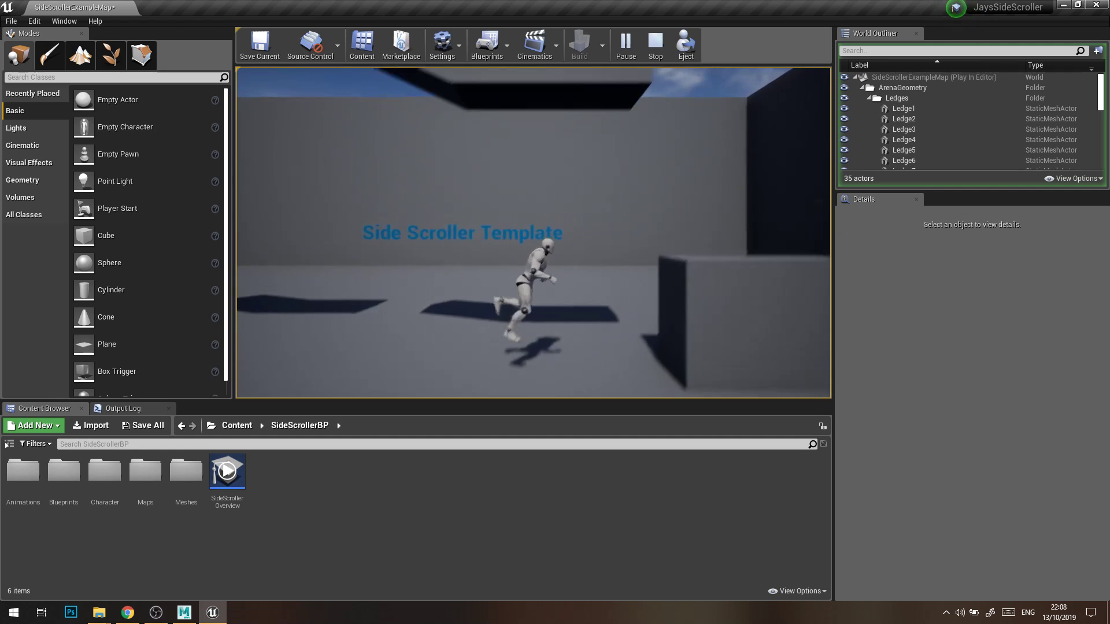
pyautogui.press('space')
pyautogui.press('space')
pyautogui.press('a')
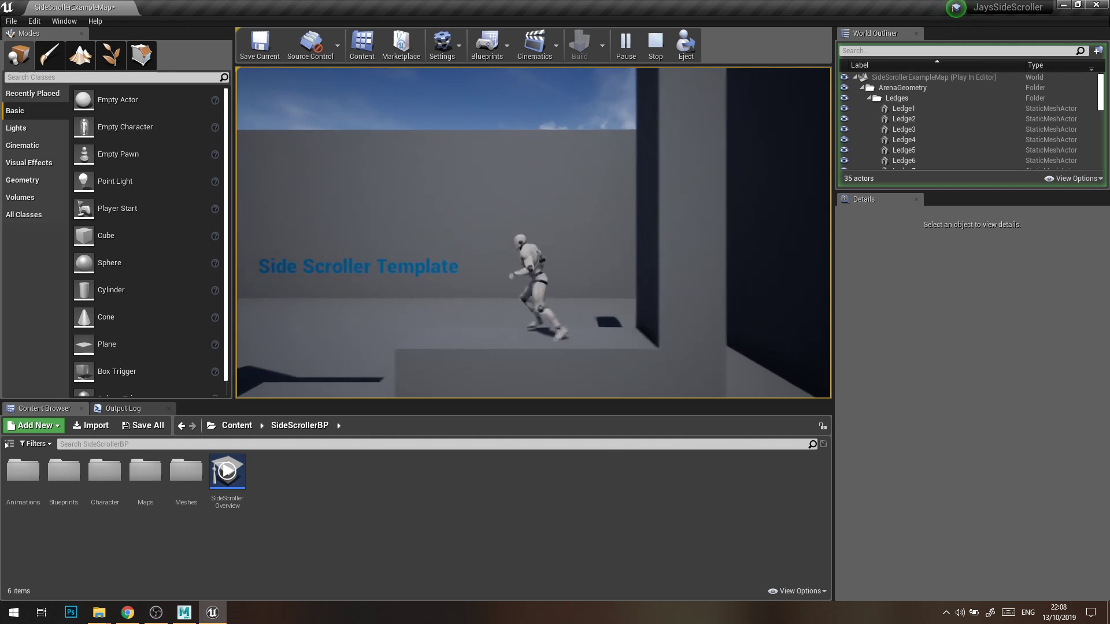
pyautogui.press('space')
pyautogui.press('space')
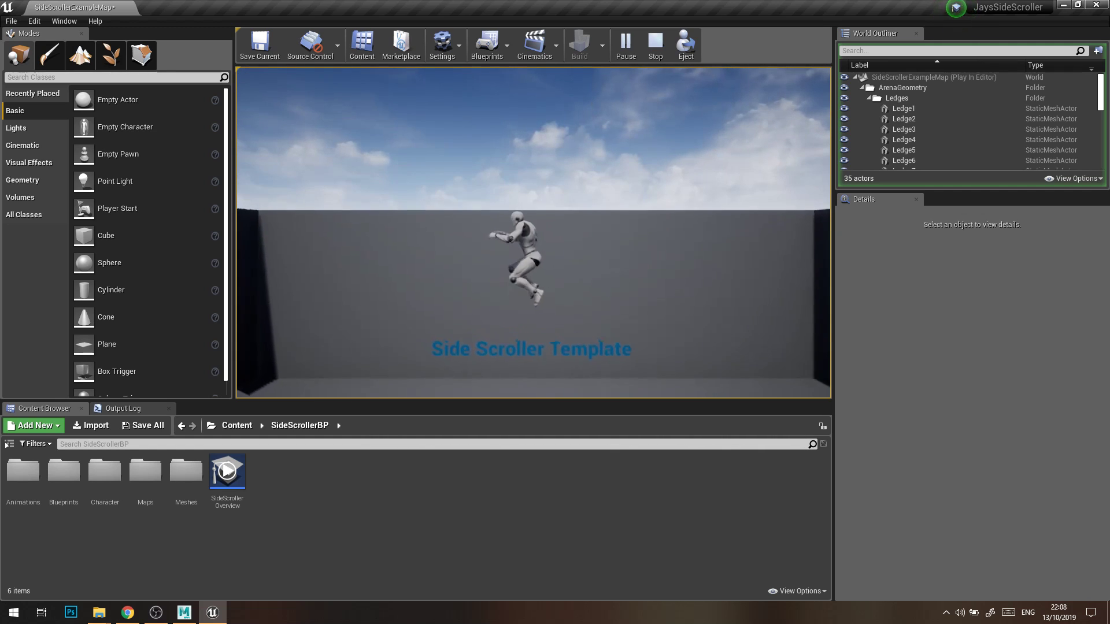
pyautogui.press('space')
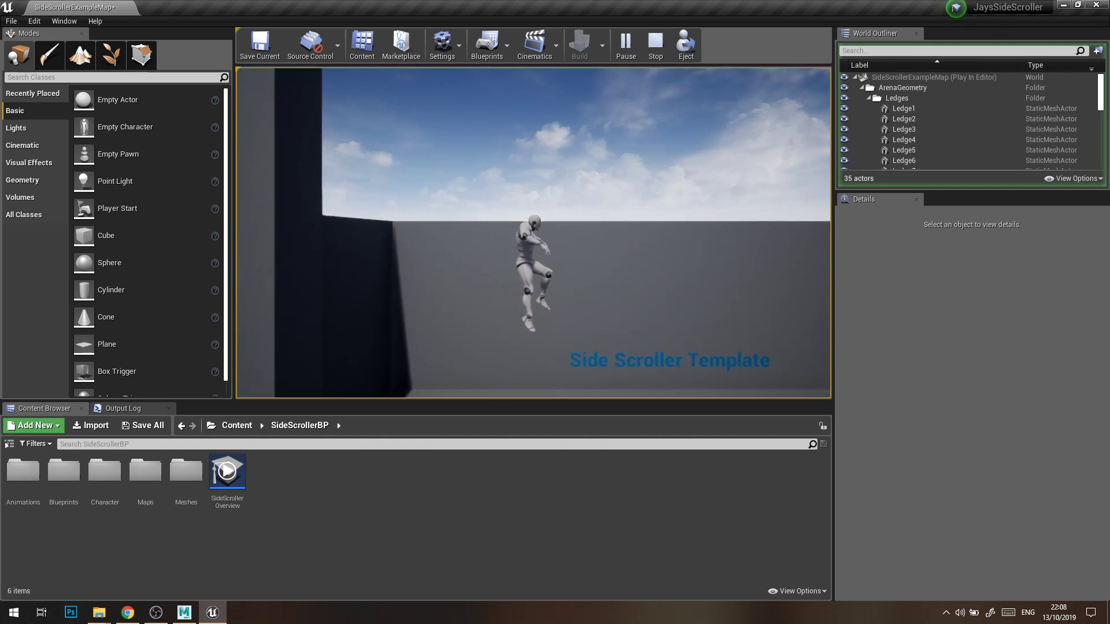
pyautogui.press('a')
pyautogui.press('space')
pyautogui.press('d')
pyautogui.press('a')
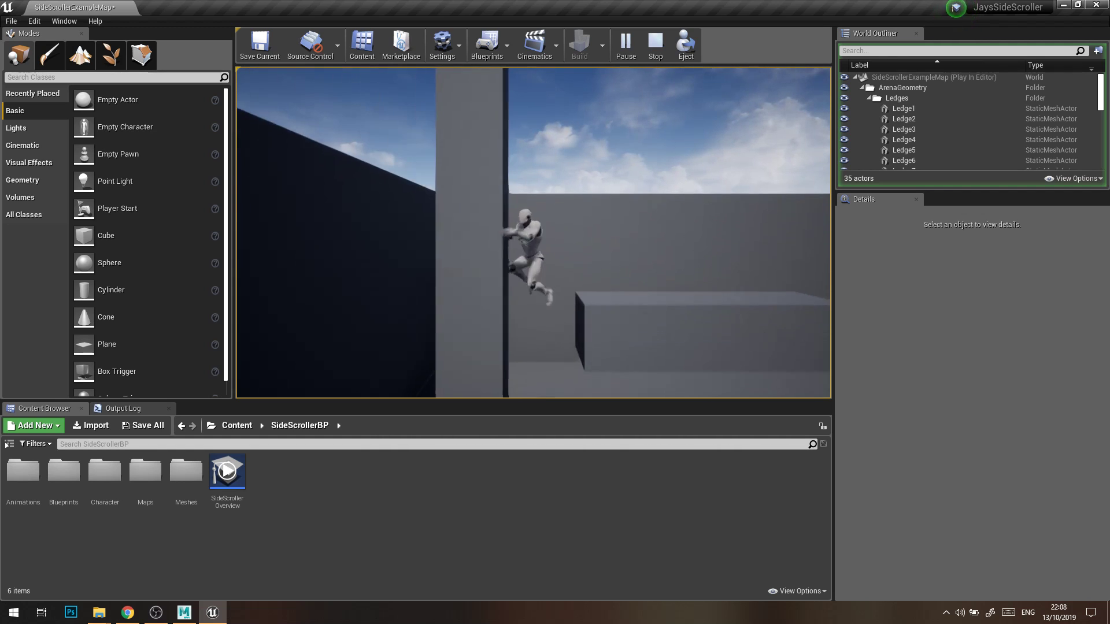
pyautogui.press('d')
pyautogui.press('space')
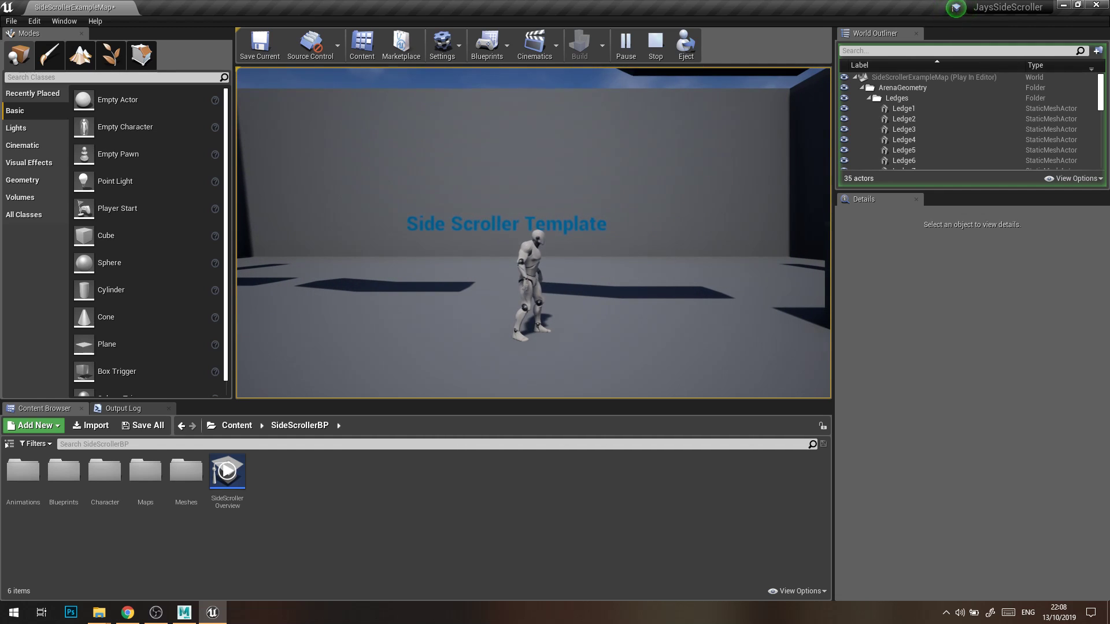
pyautogui.press('Escape')
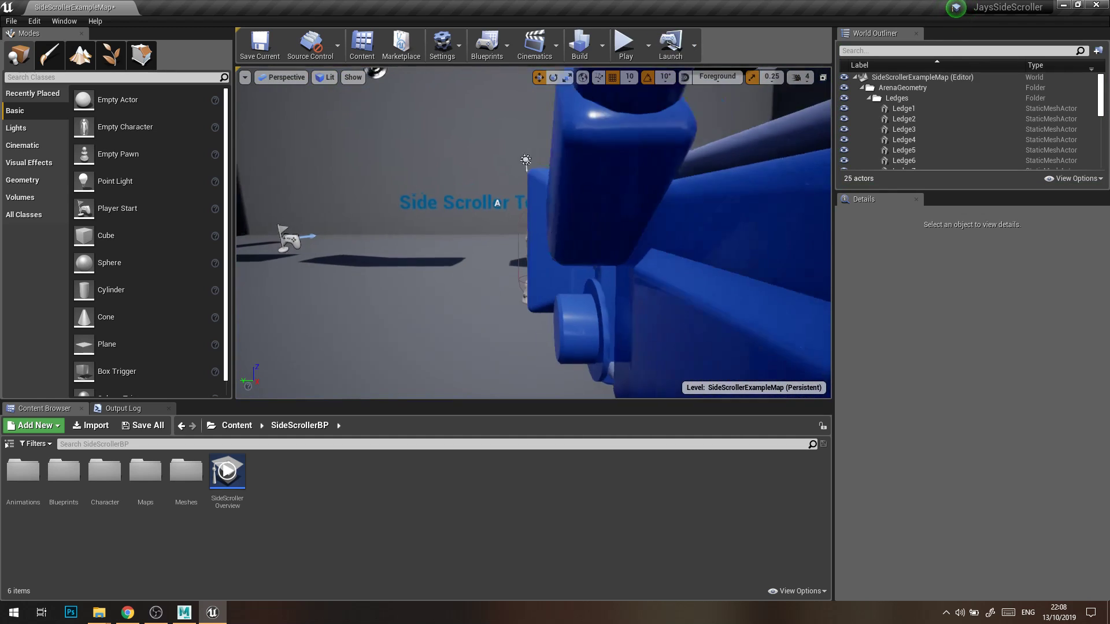
# Create a new folder named Jays_Folder inside SideScrollerBP.
pyautogui.moveTo(625, 234); pyautogui.dragTo(625, 233, button='right')
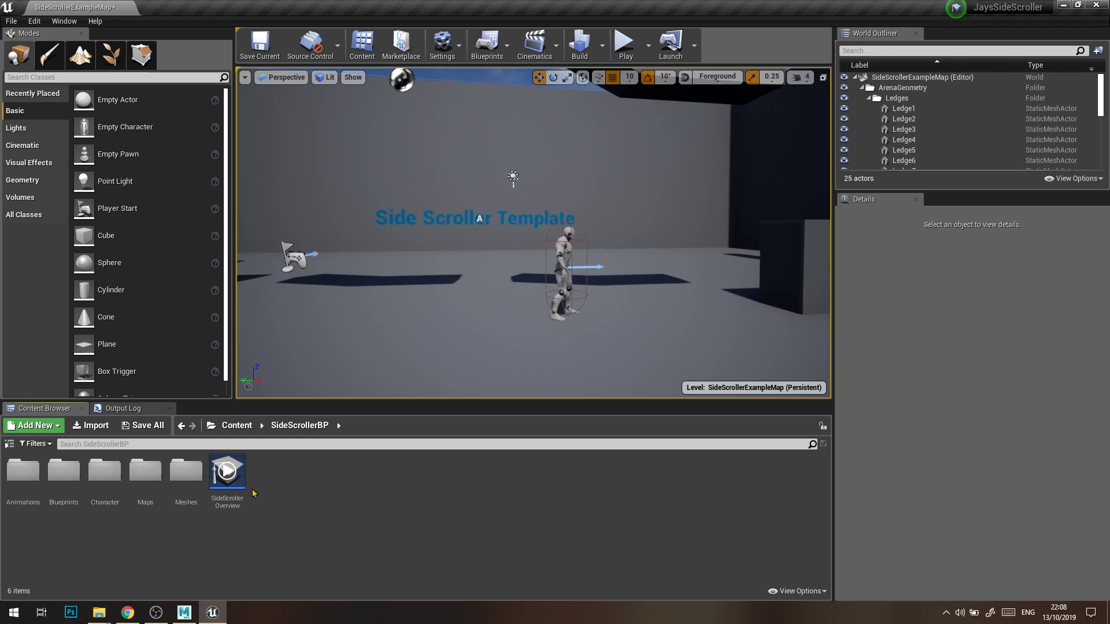
pyautogui.click(328, 495)
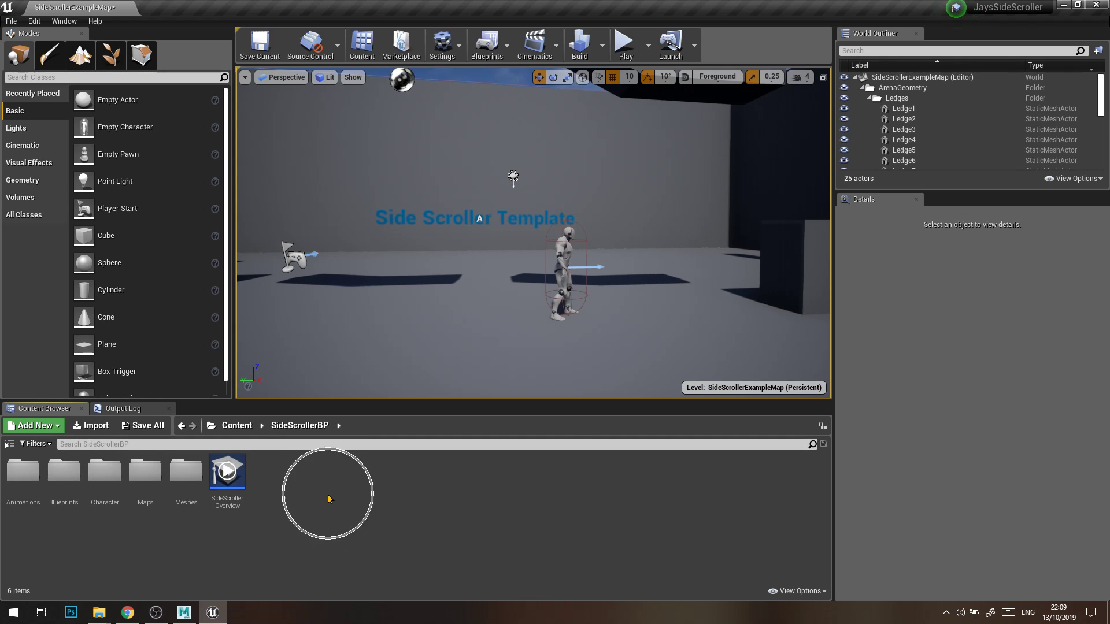
pyautogui.rightClick(328, 496)
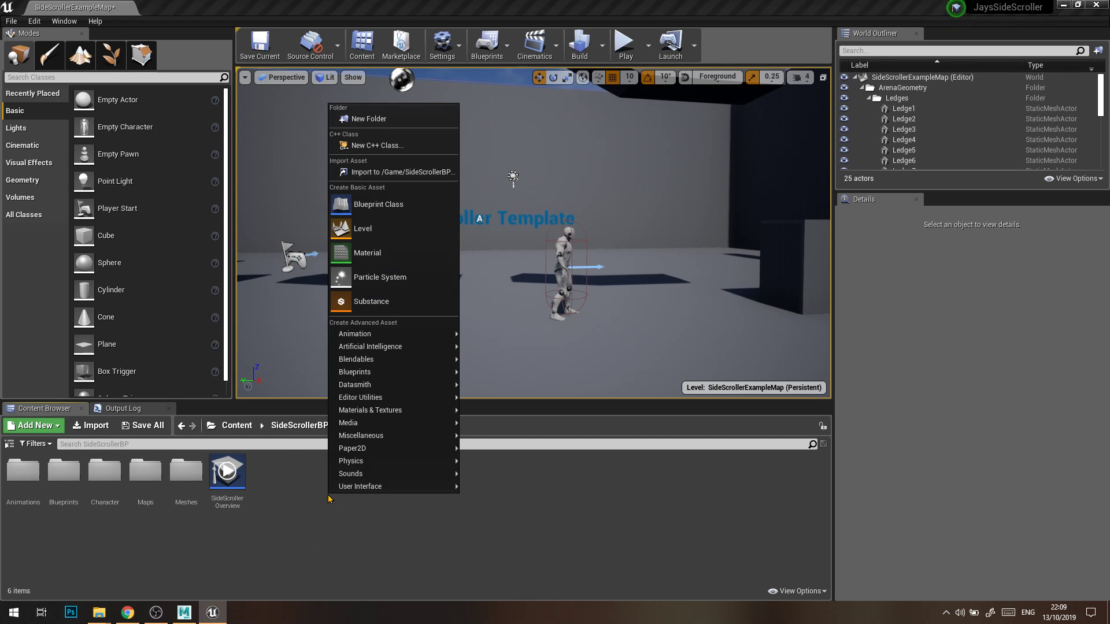
pyautogui.click(407, 118)
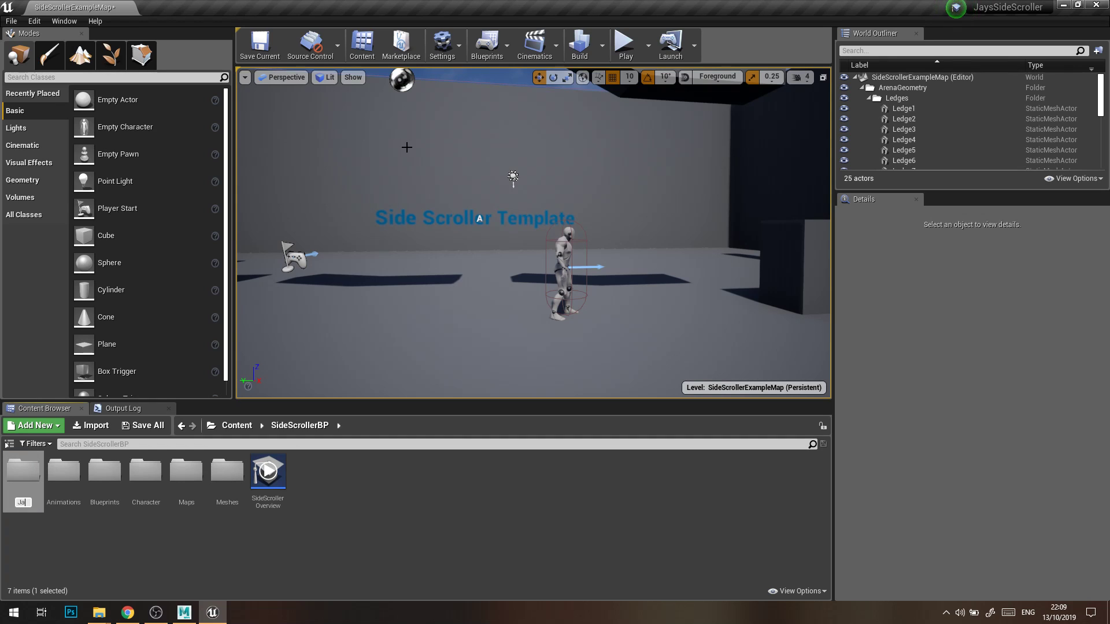
pyautogui.write('Jays_Folder')
pyautogui.press('Return')
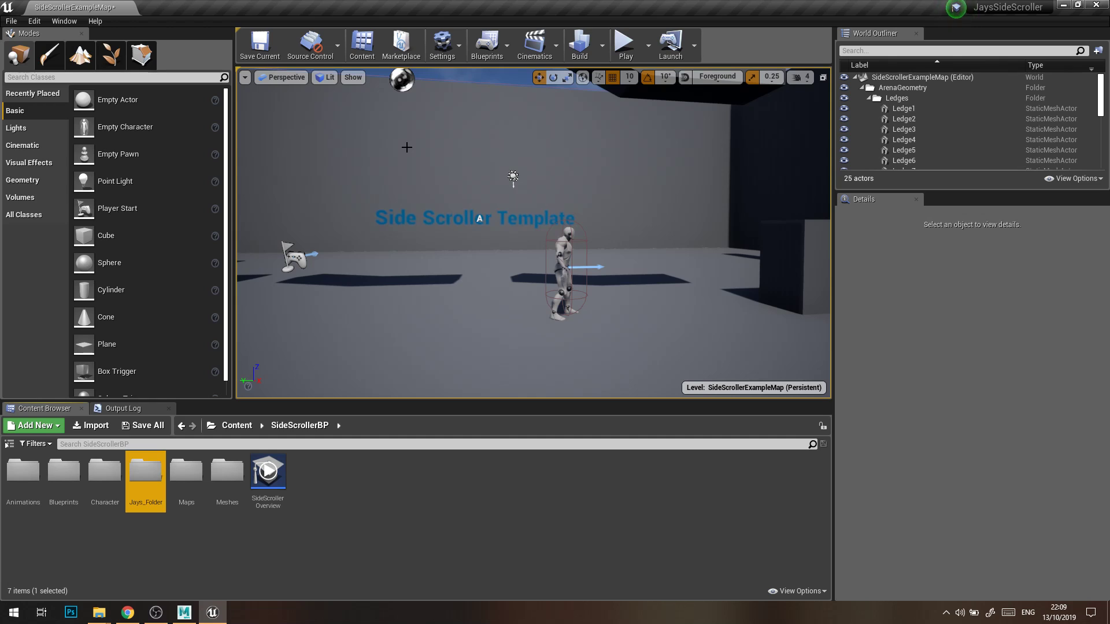
# Create a subfolder named StaticMeshes inside Jays_Folder.
pyautogui.doubleClick(150, 490)
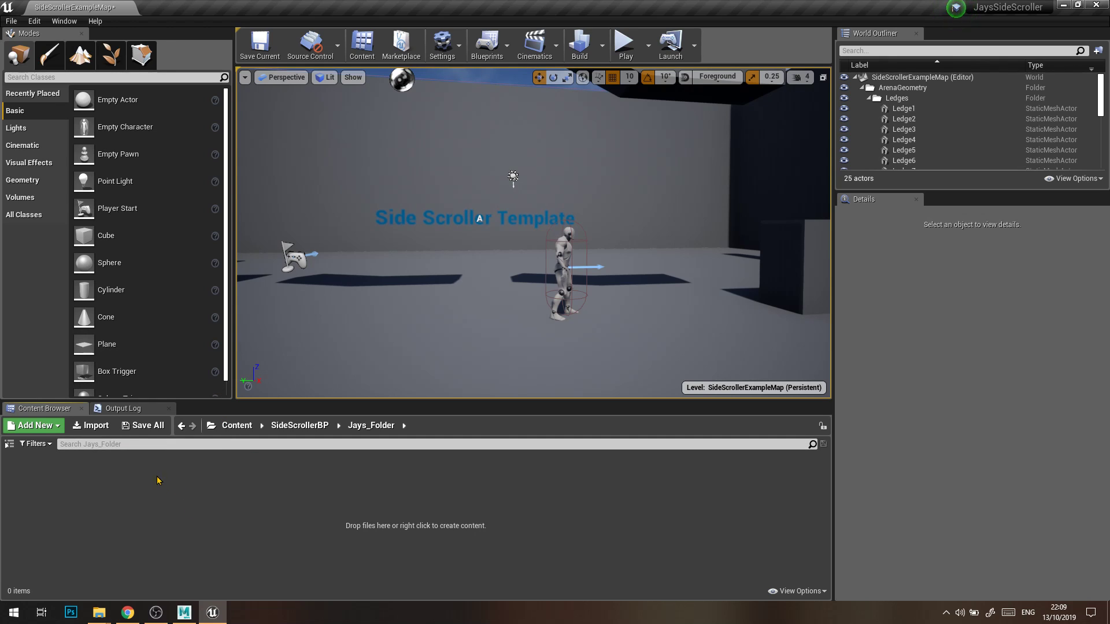
pyautogui.rightClick(59, 484)
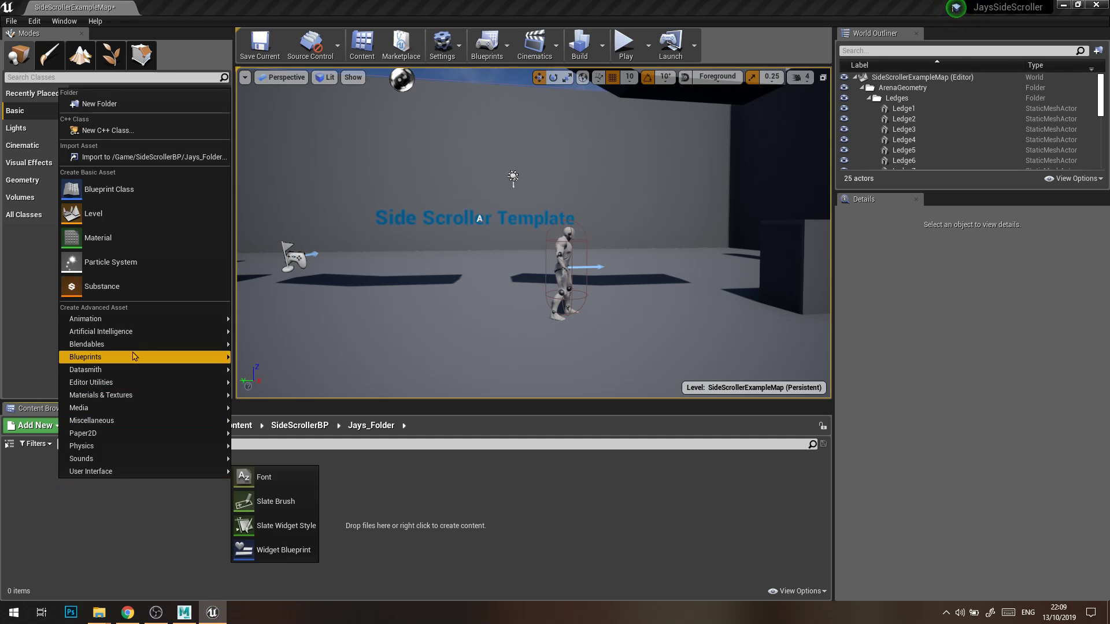
pyautogui.click(124, 106)
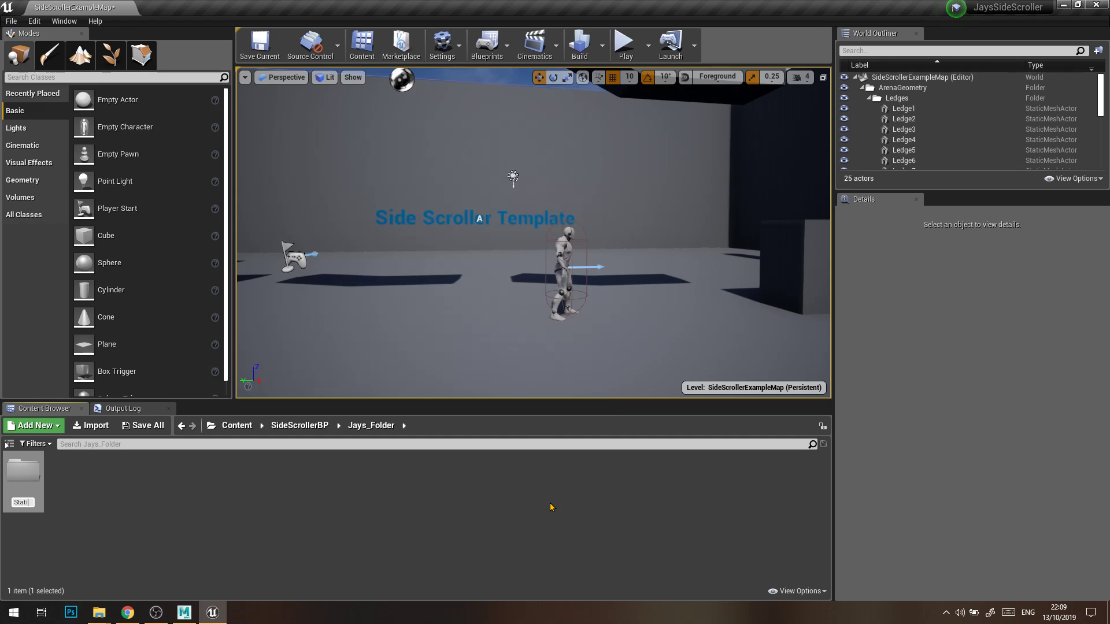
pyautogui.write('StaticMeshes')
pyautogui.press('Return')
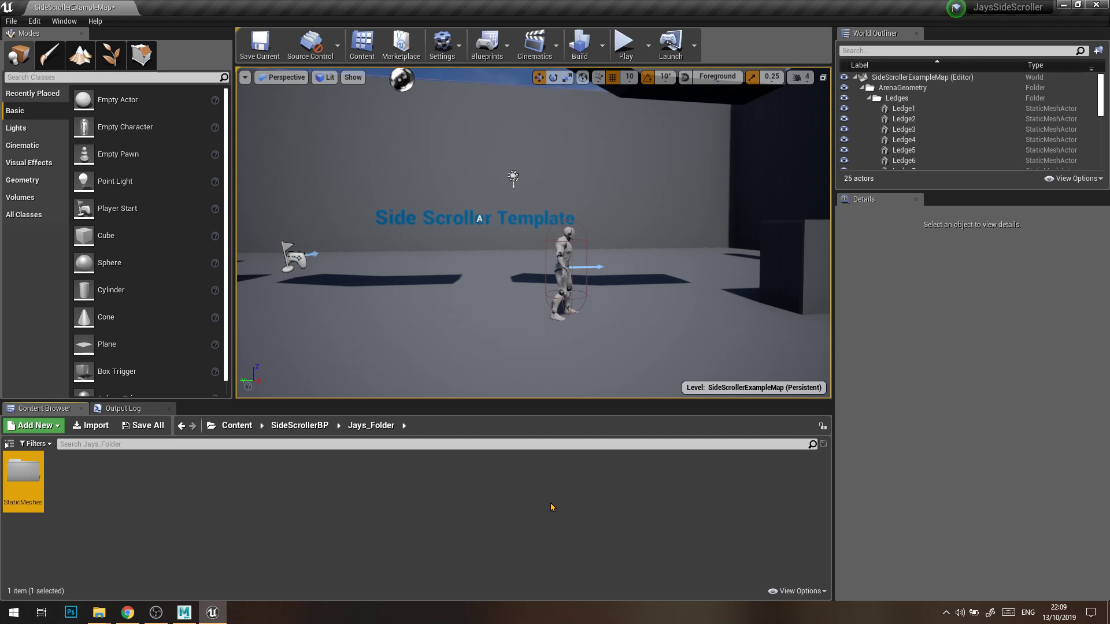
# Start importing Bed_01 from the Desktop's Assets_Exported folder into the StaticMeshes folder.
pyautogui.doubleClick(37, 480)
pyautogui.rightClick(140, 484)
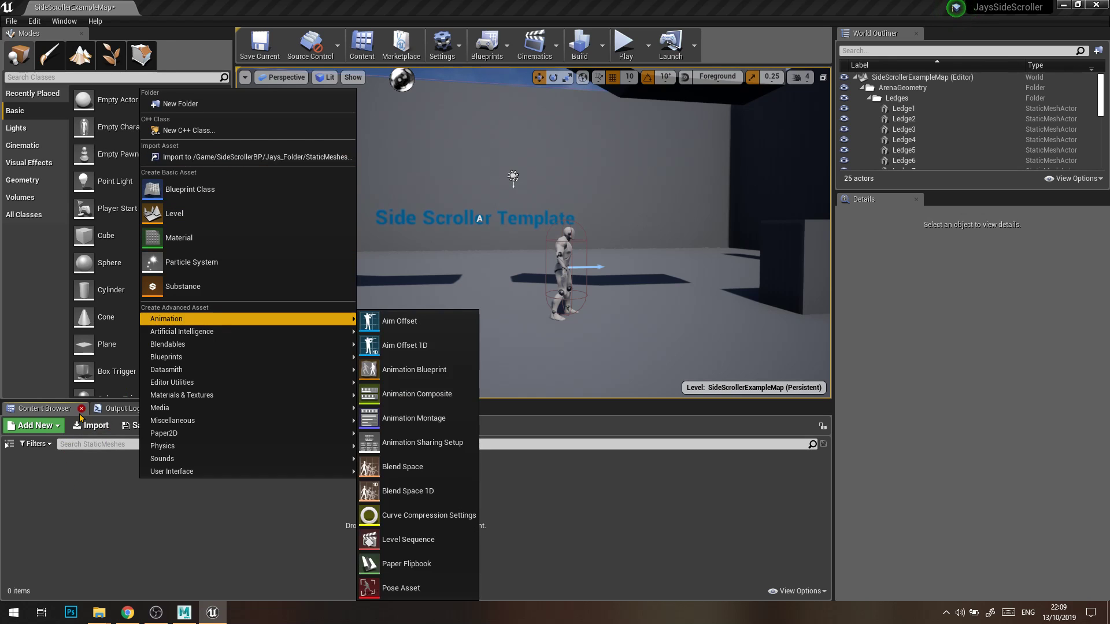
pyautogui.click(95, 489)
pyautogui.click(85, 431)
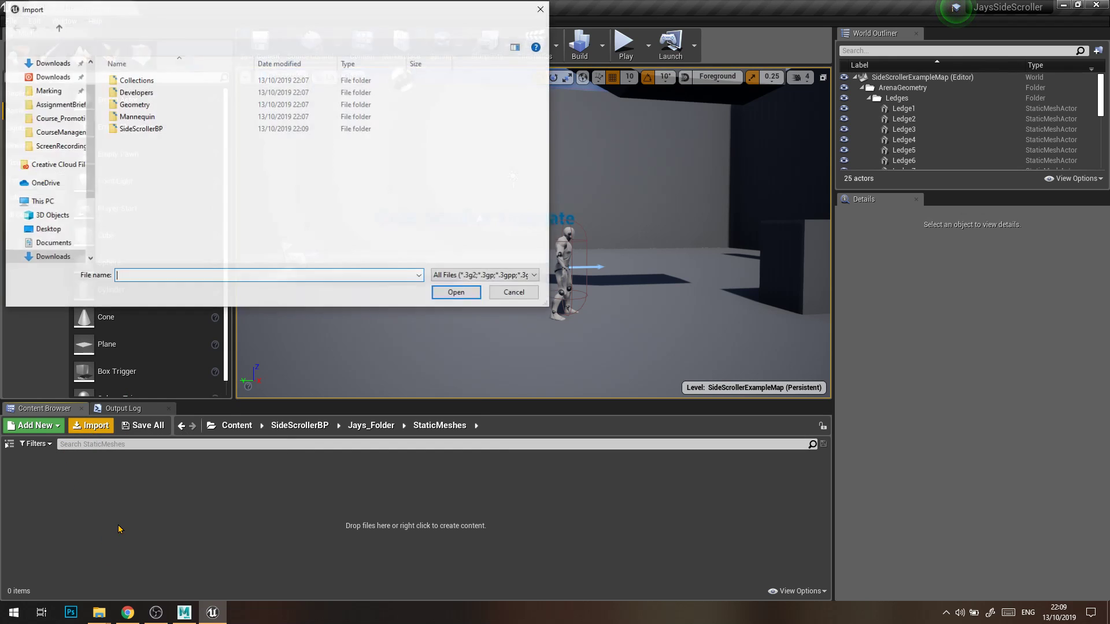
pyautogui.scroll(1, 40, 86)
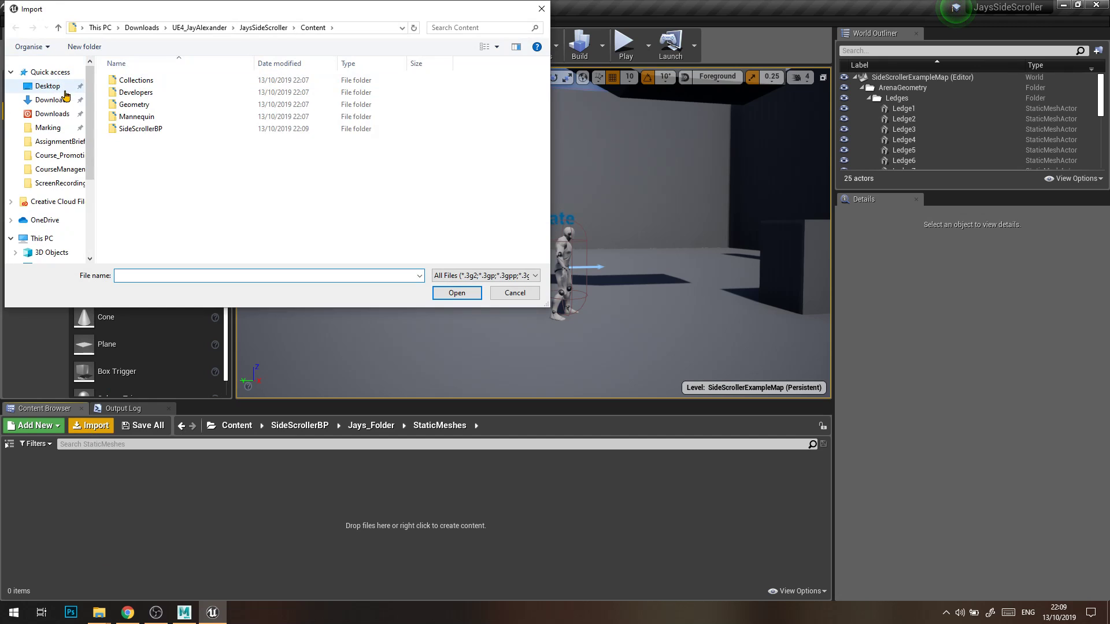
pyautogui.click(38, 86)
pyautogui.scroll(-5, 254, 185)
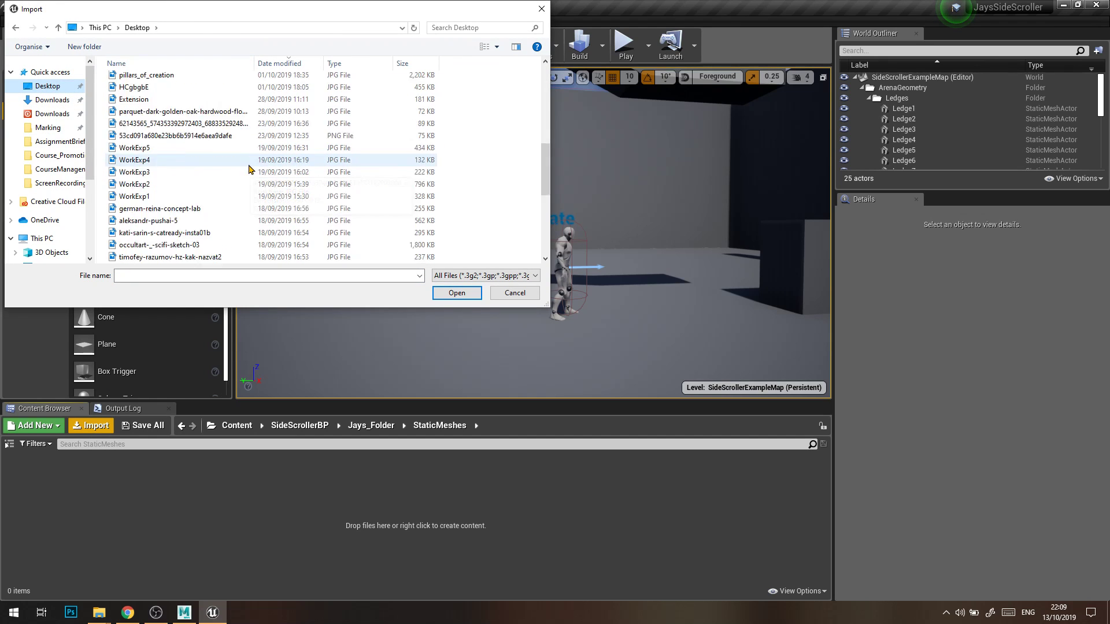
pyautogui.doubleClick(197, 186)
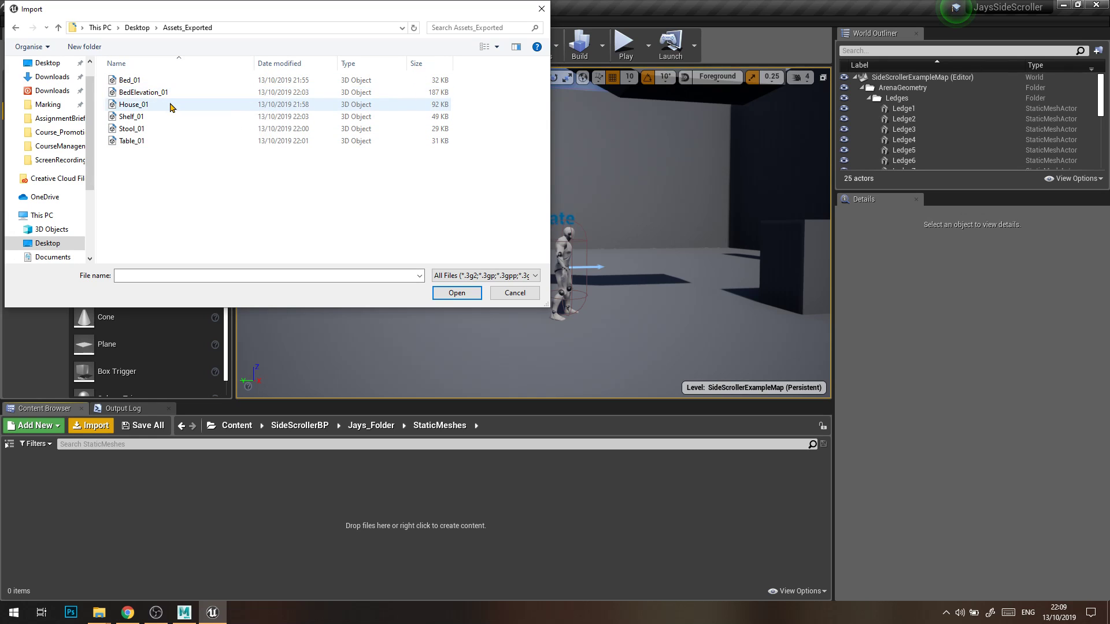
pyautogui.doubleClick(139, 81)
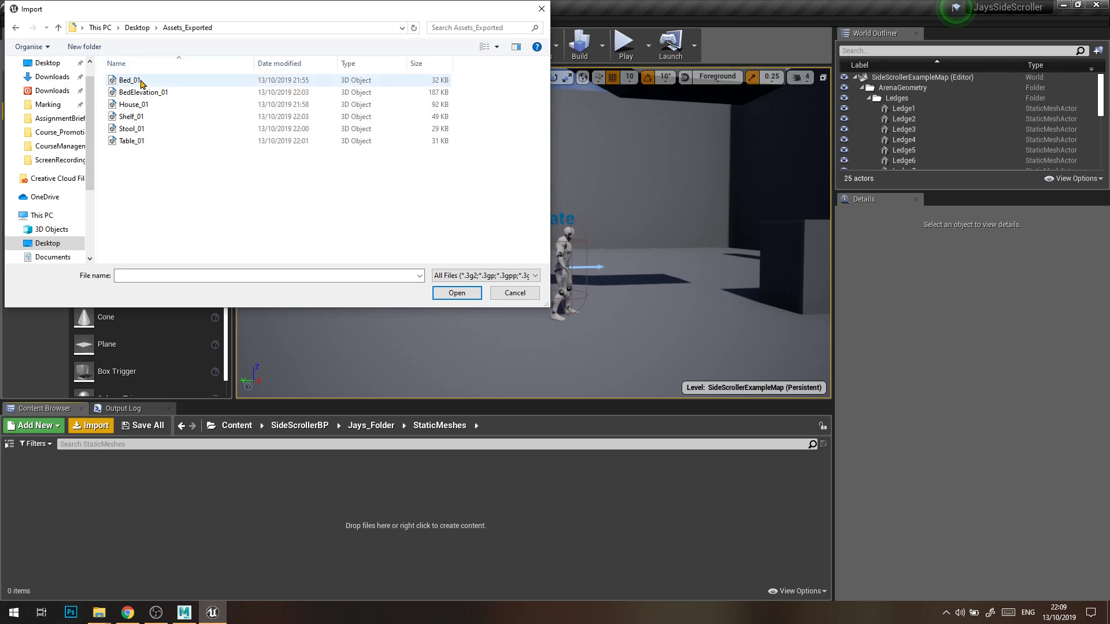
# Turn off Auto Generate Collision in the FBX import options and expand the advanced mesh settings.
pyautogui.moveTo(555, 96); pyautogui.dragTo(832, 84)
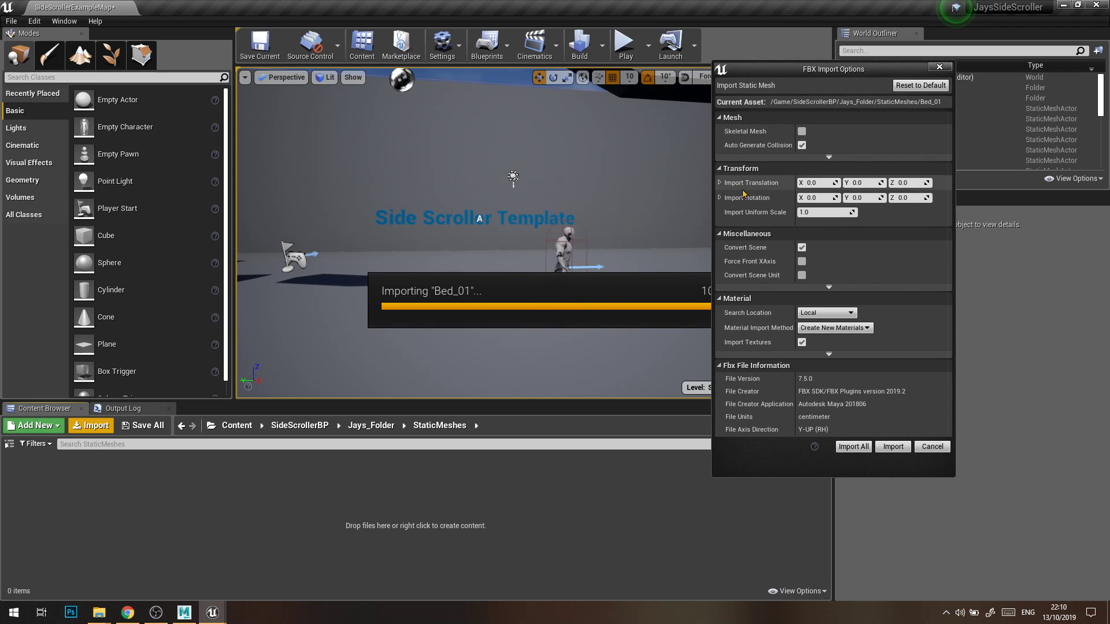
pyautogui.click(801, 145)
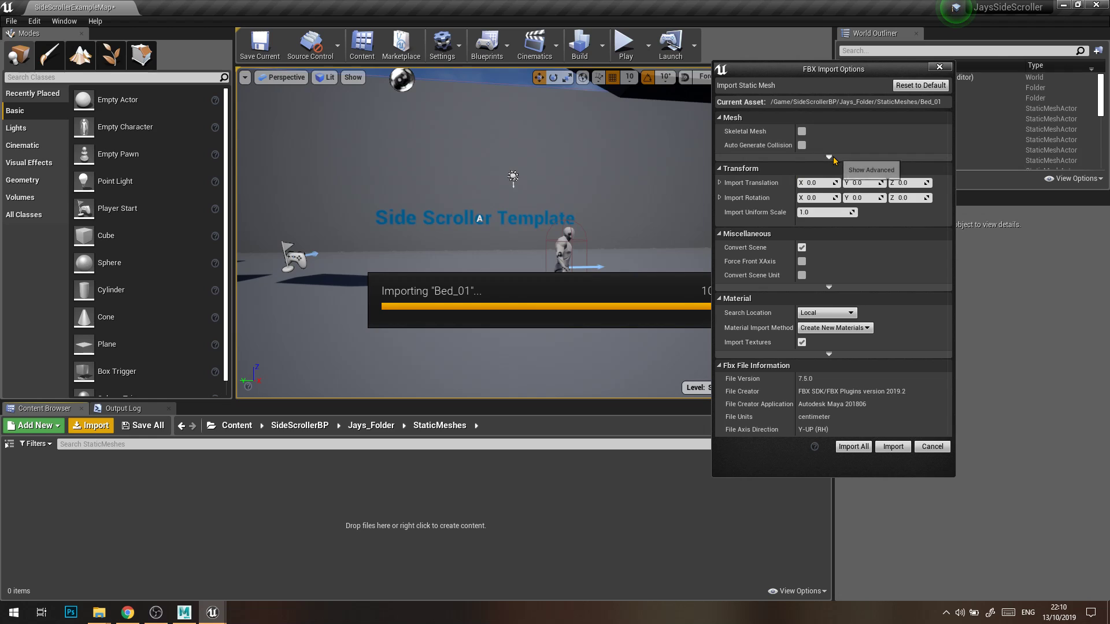
pyautogui.click(829, 158)
pyautogui.scroll(-2, 838, 289)
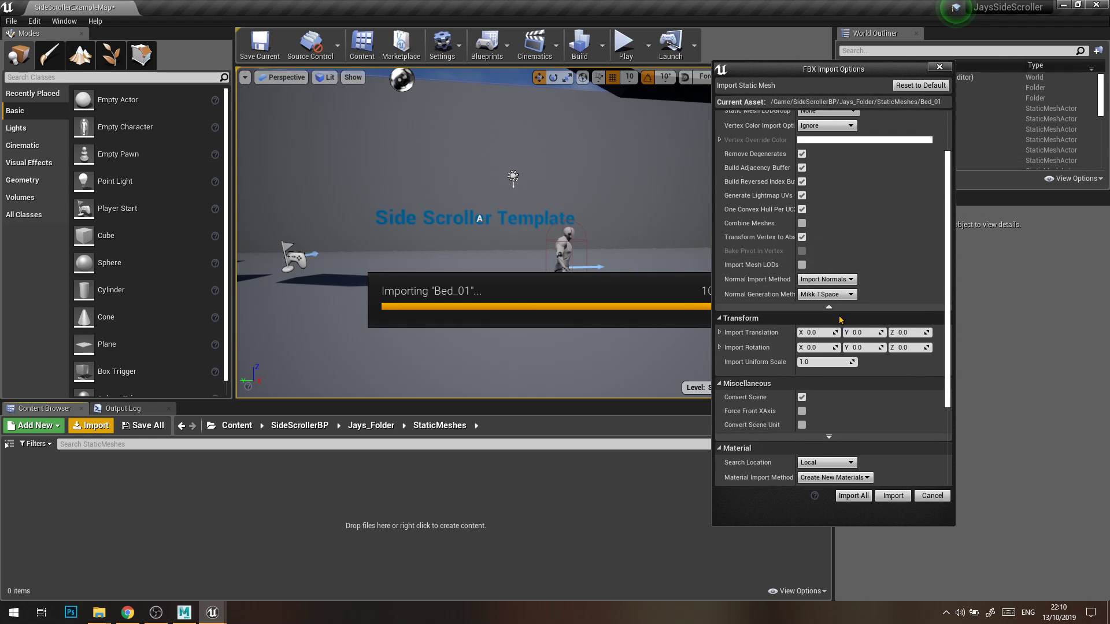
pyautogui.scroll(2, 841, 320)
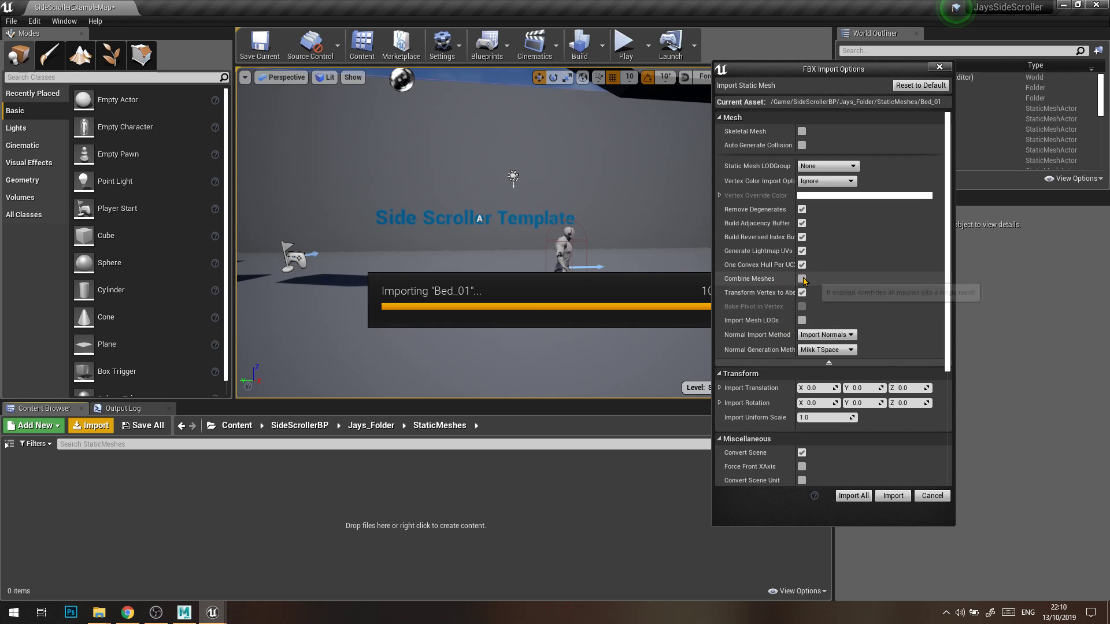
# Expand the advanced material settings and choose Create New Materials as the Material Import Method.
pyautogui.scroll(-3, 804, 281)
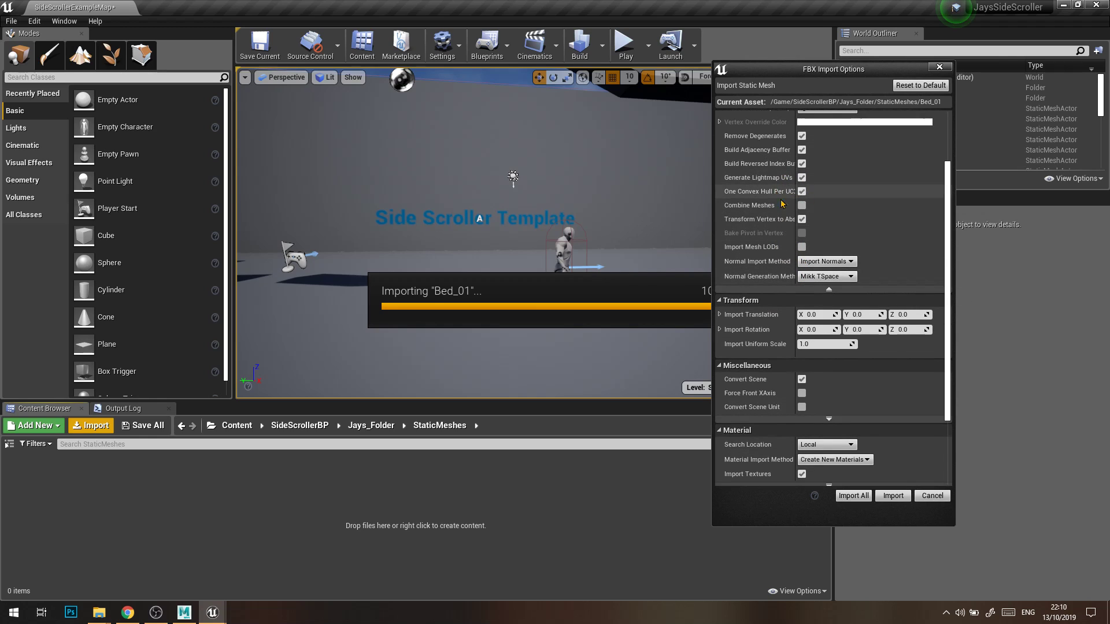
pyautogui.scroll(-2, 804, 277)
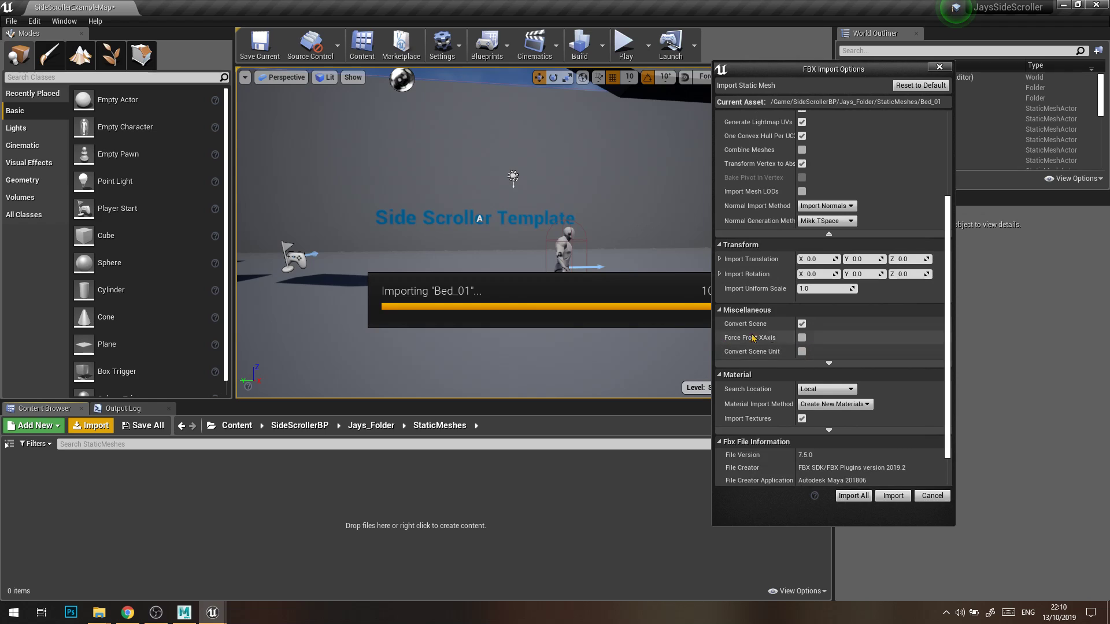
pyautogui.scroll(-1, 825, 376)
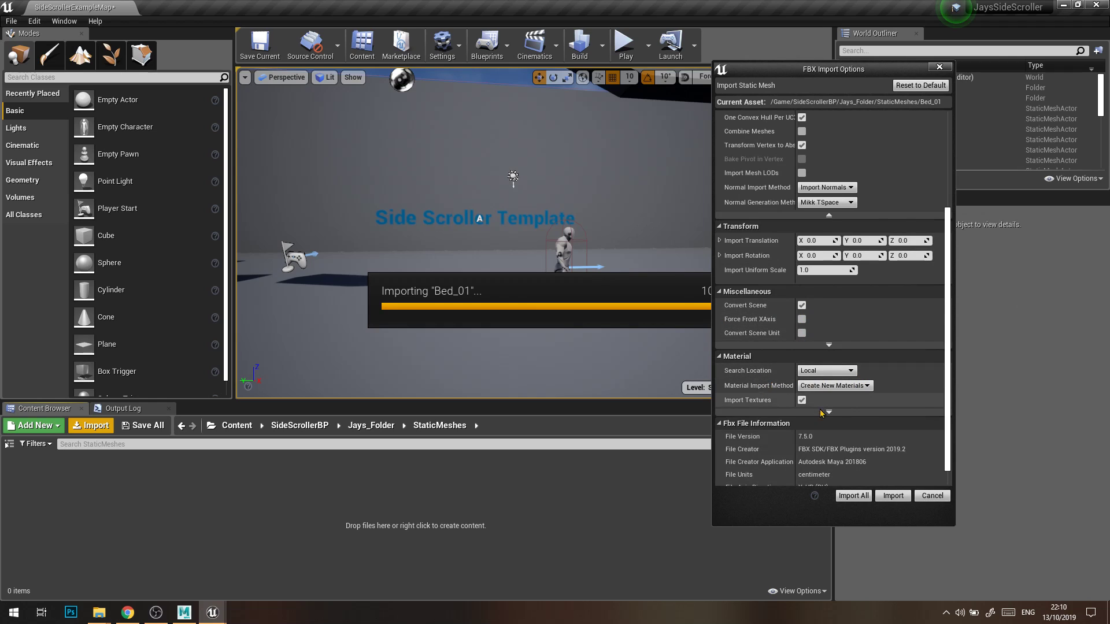
pyautogui.click(829, 412)
pyautogui.click(841, 387)
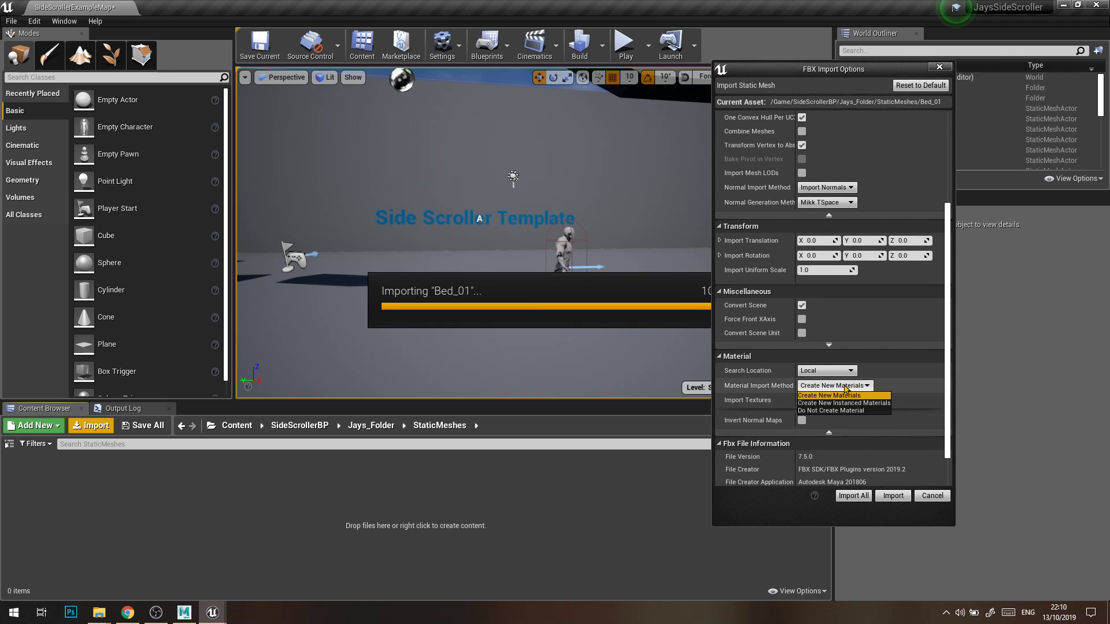
pyautogui.click(864, 396)
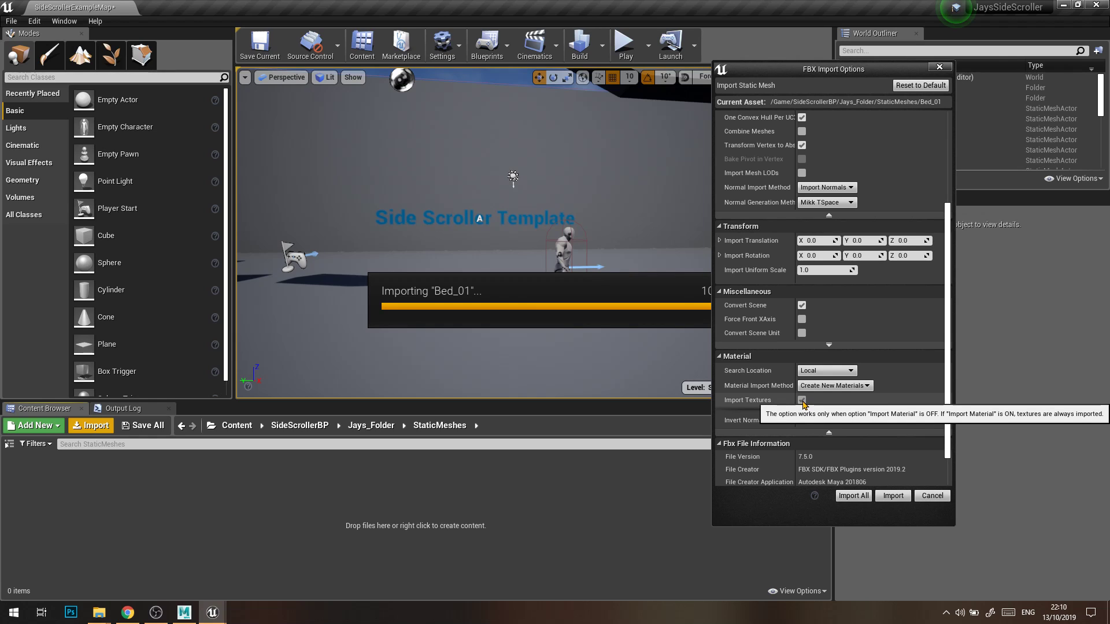
# Import the Bed_01 mesh with its new materials into the StaticMeshes folder using the chosen FBX options.
pyautogui.scroll(-1, 806, 402)
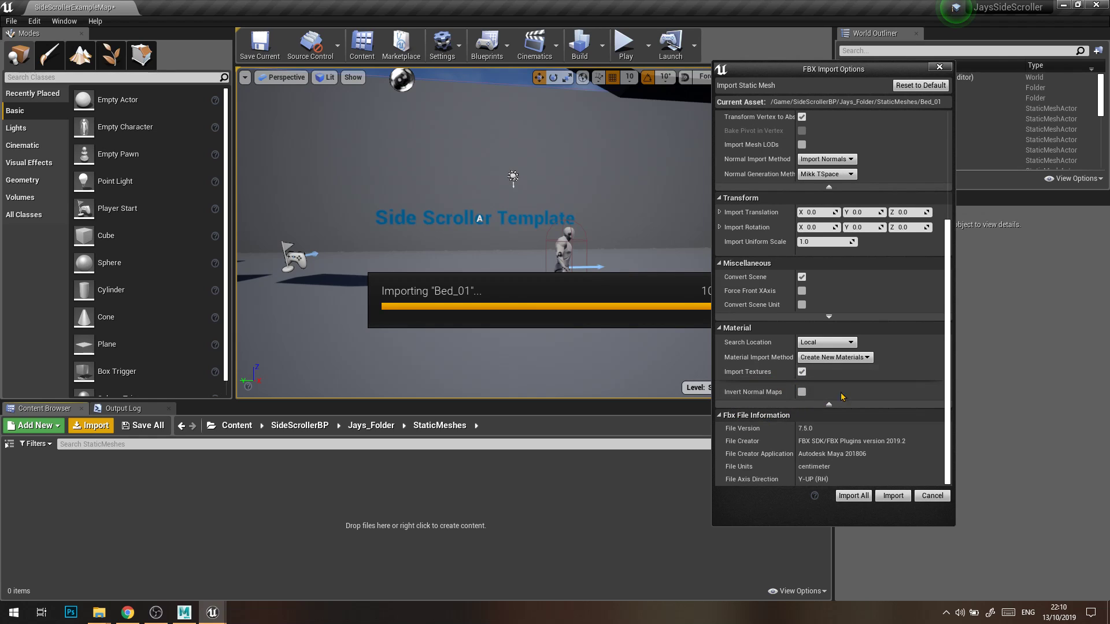
pyautogui.click(879, 497)
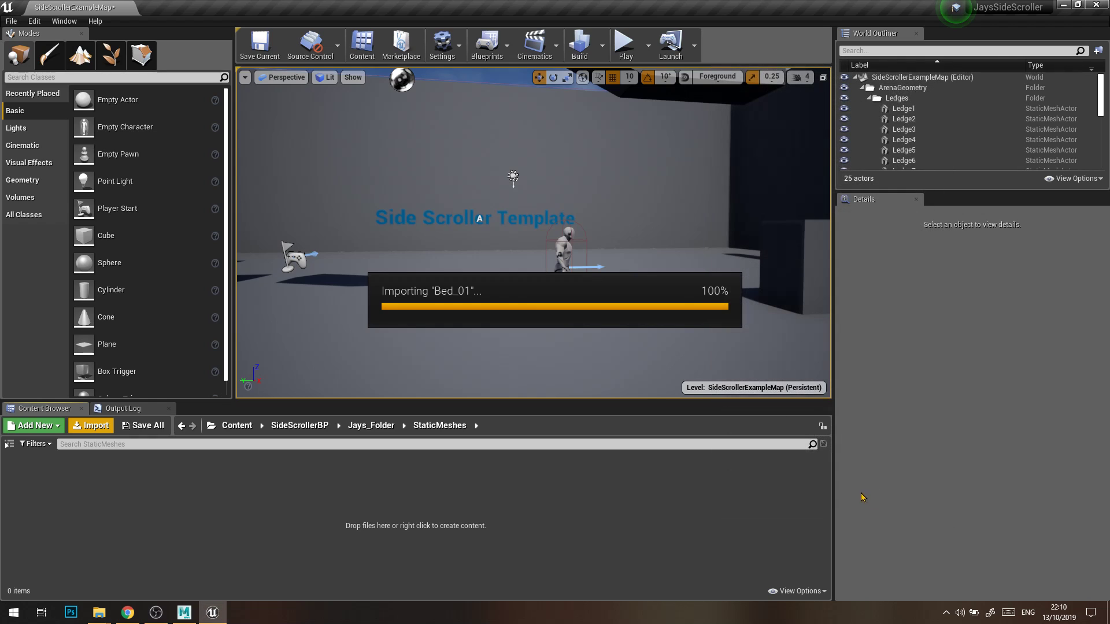
pyautogui.click(337, 496)
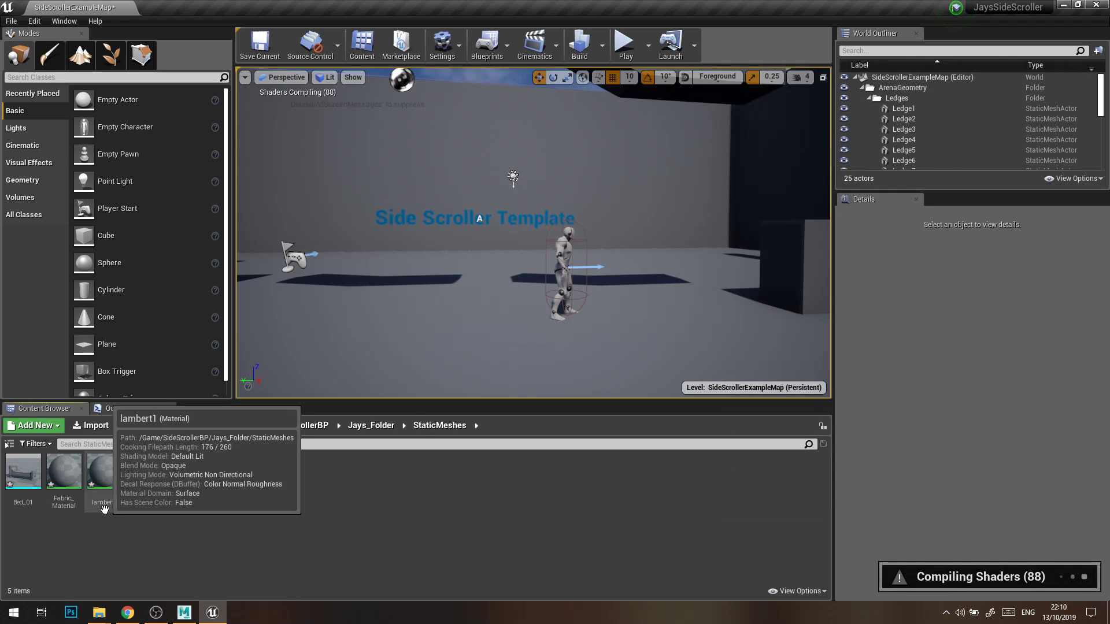
pyautogui.click(34, 480)
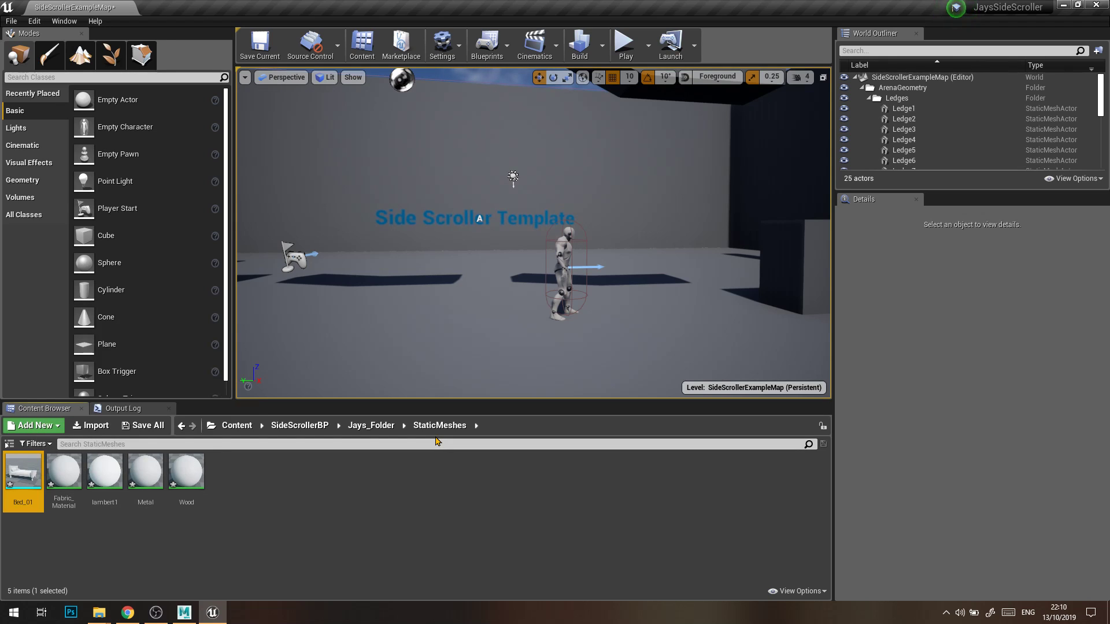
pyautogui.click(63, 477)
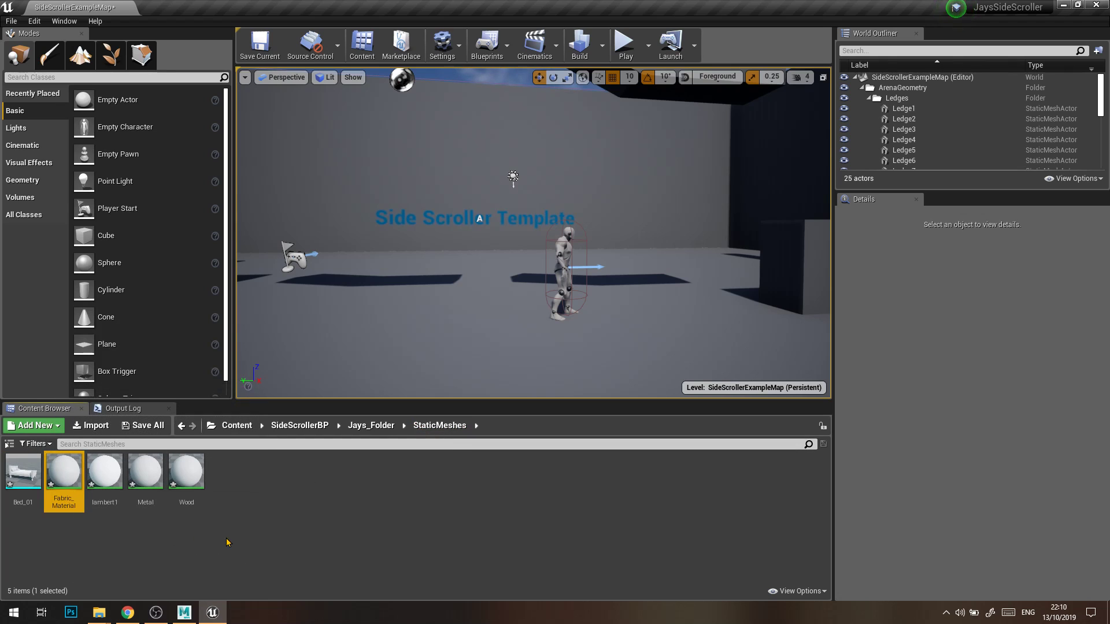
pyautogui.click(265, 557)
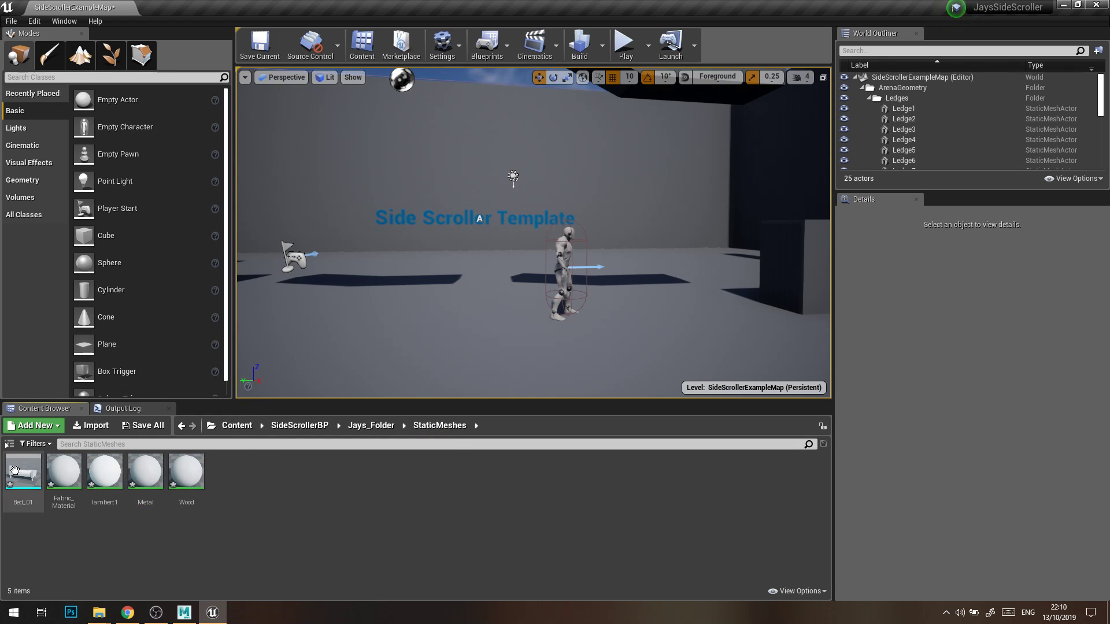
# Place the Bed_01 mesh on the level floor beside the character and focus on it.
pyautogui.moveTo(28, 487); pyautogui.dragTo(689, 322)
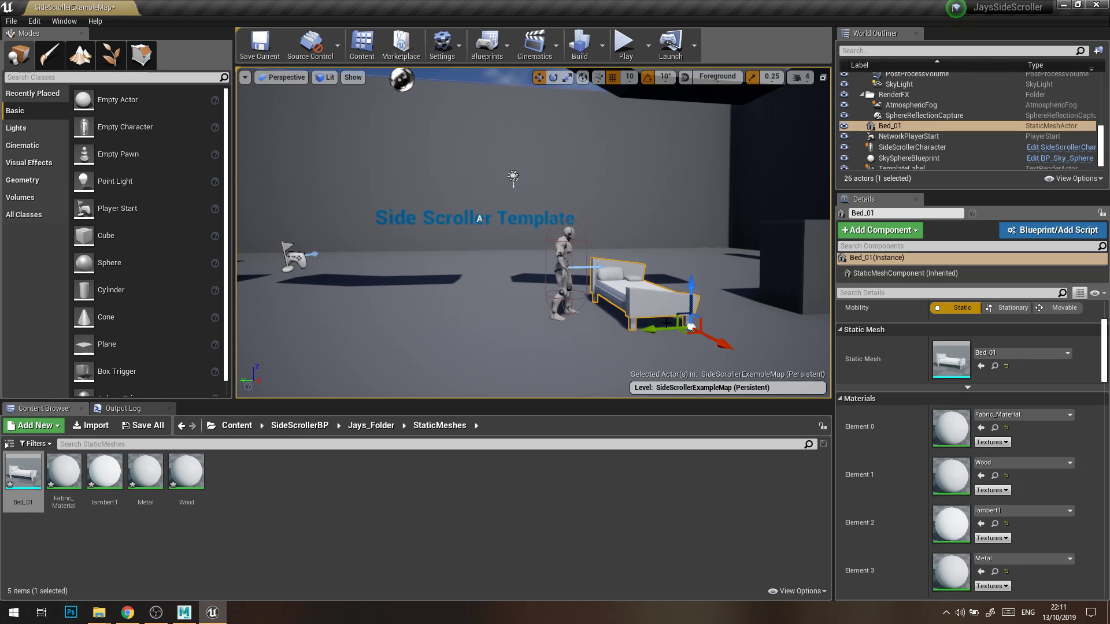
pyautogui.press('f')
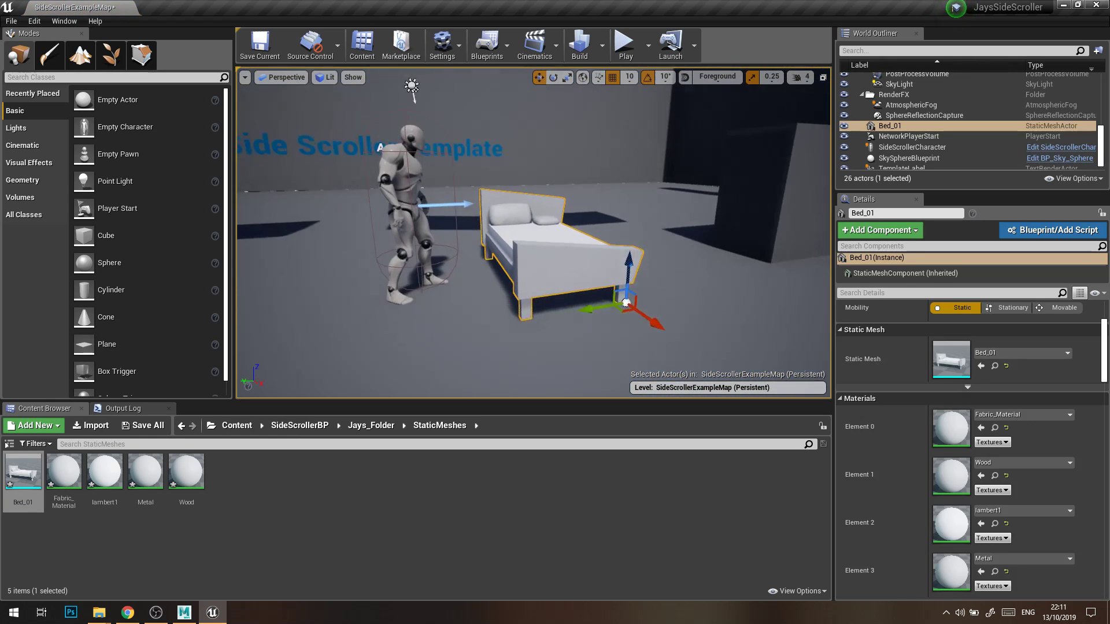
pyautogui.moveTo(689, 322); pyautogui.dragTo(656, 290, button='right')
# Try out the rotate, move and scale manipulators on the placed bed.
pyautogui.press('e')
pyautogui.press('w')
pyautogui.press('r')
pyautogui.press('e')
pyautogui.moveTo(640, 273); pyautogui.dragTo(633, 341)
pyautogui.moveTo(632, 245)
pyautogui.mouseDown(button='right')
pyautogui.moveTo(645, 289)
pyautogui.moveTo(633, 231)
pyautogui.mouseUp(button='right')
pyautogui.press('space')
pyautogui.press('space')
pyautogui.moveTo(637, 329); pyautogui.dragTo(671, 344, button='right')
pyautogui.press('s')
pyautogui.moveTo(575, 293); pyautogui.dragTo(462, 297)
pyautogui.moveTo(394, 312); pyautogui.dragTo(378, 312, button='right')
pyautogui.moveTo(480, 308); pyautogui.dragTo(457, 299)
pyautogui.moveTo(540, 318); pyautogui.dragTo(415, 324, button='right')
pyautogui.press('d')
pyautogui.press('d')
pyautogui.press('w')
pyautogui.press('s')
# Undo the trial transformations of the bed.
pyautogui.hotkey('ctrl', 'z')
pyautogui.hotkey('ctrl', 'z')
pyautogui.hotkey('ctrl', 'z')
pyautogui.hotkey('ctrl', 'z')
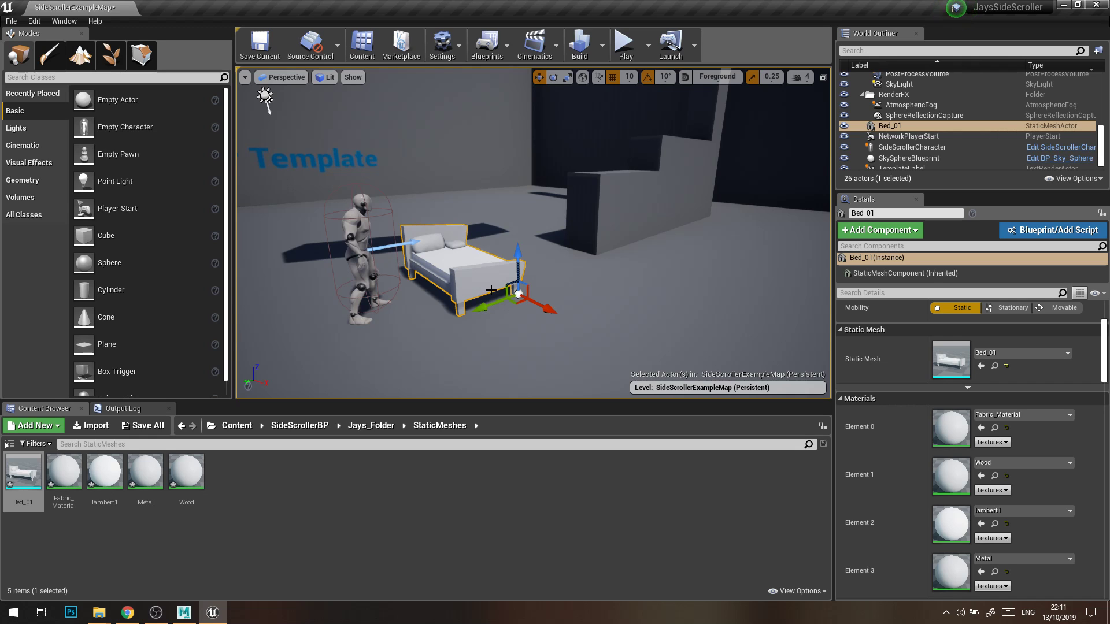
# Duplicate the bed along its green axis, placing the copy on the side away from the character.
pyautogui.moveTo(491, 289); pyautogui.dragTo(491, 289, button='right')
pyautogui.moveTo(546, 299); pyautogui.dragTo(545, 312, button='right')
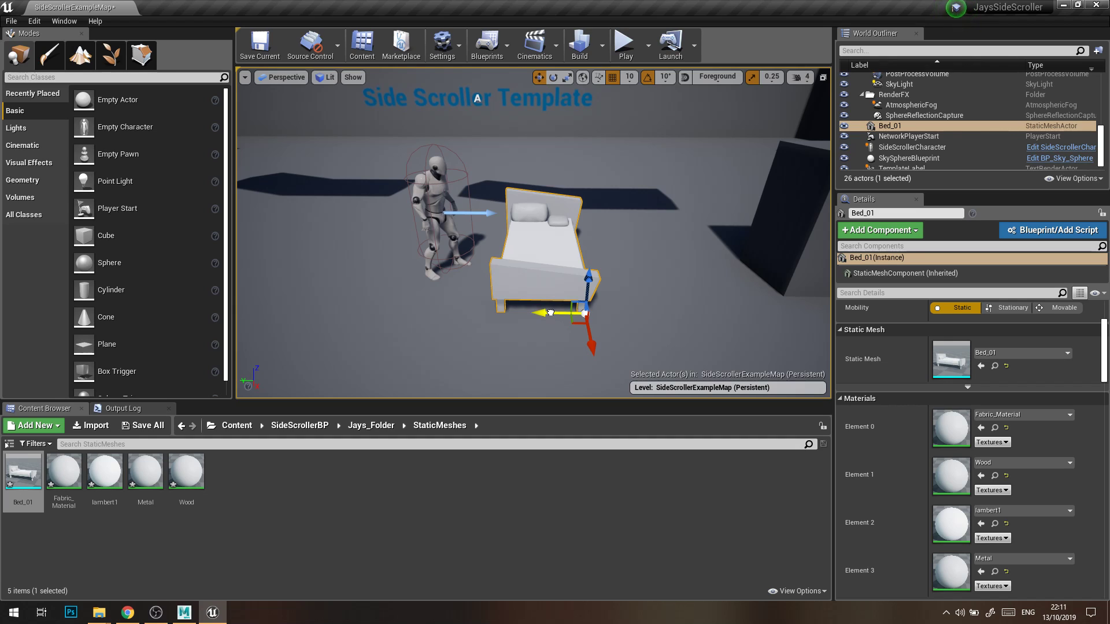
pyautogui.keyDown('alt'); pyautogui.moveTo(554, 313); pyautogui.dragTo(715, 334); pyautogui.keyUp('alt')
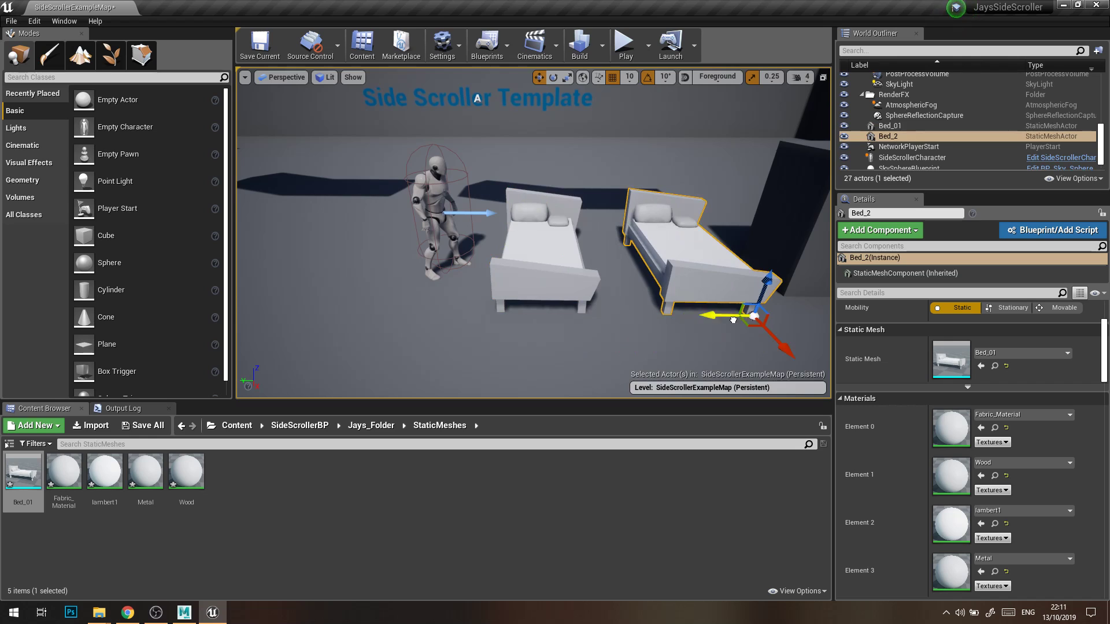
pyautogui.moveTo(710, 316); pyautogui.dragTo(715, 310, button='right')
pyautogui.press('s')
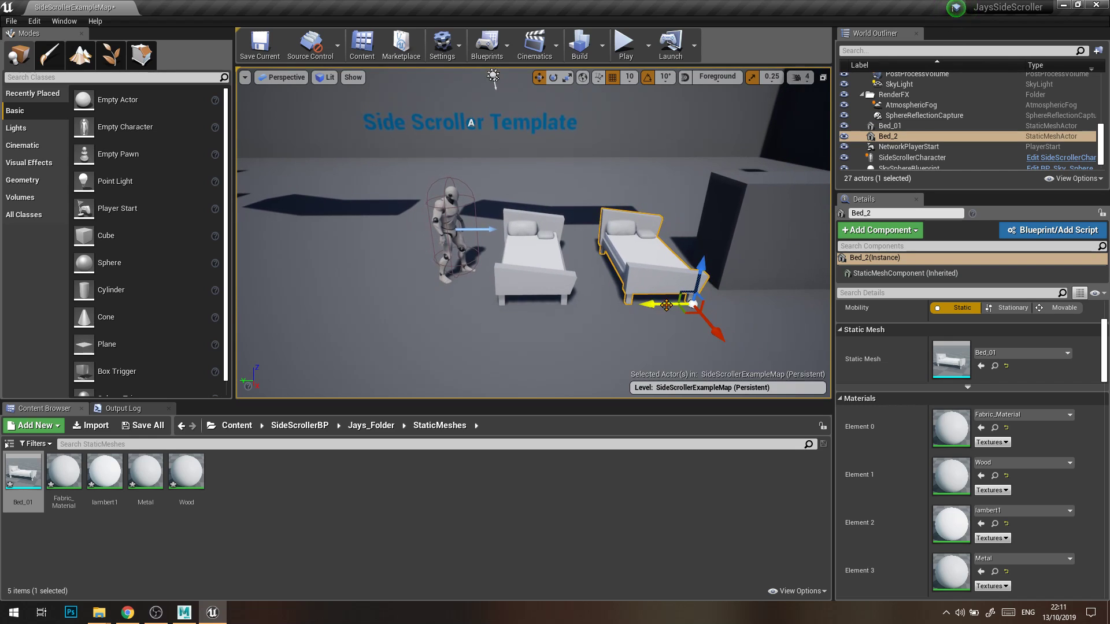
# Duplicate the bed twice more, lining both copies up on the other side of the character.
pyautogui.keyDown('alt'); pyautogui.moveTo(657, 301); pyautogui.dragTo(348, 317); pyautogui.keyUp('alt')
pyautogui.click(531, 251)
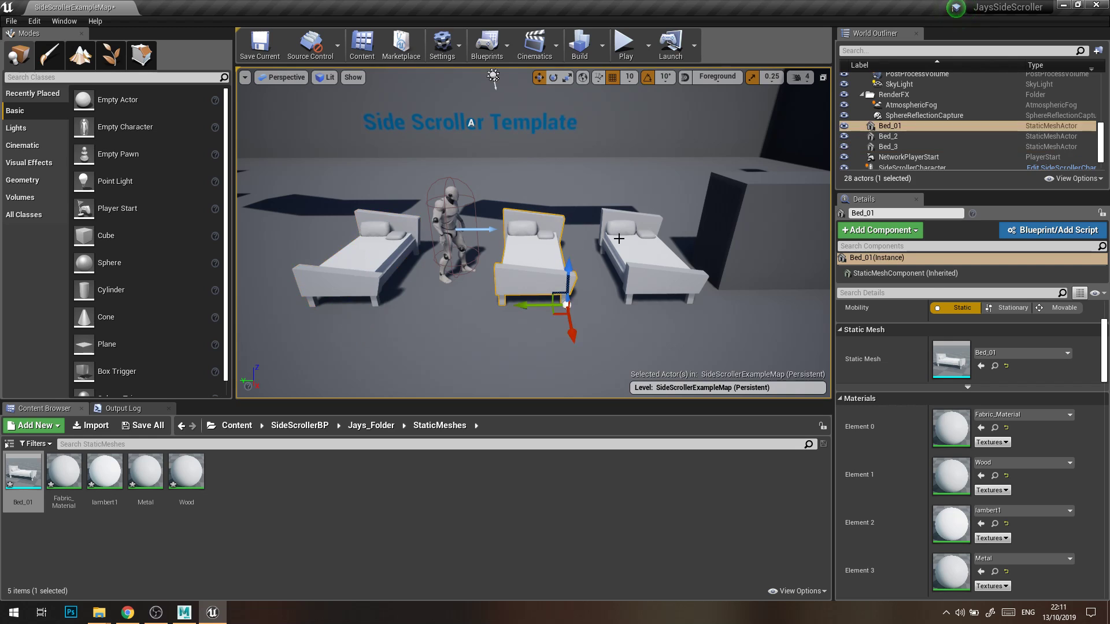
pyautogui.click(621, 249)
pyautogui.keyDown('alt'); pyautogui.moveTo(662, 307); pyautogui.dragTo(243, 305); pyautogui.keyUp('alt')
pyautogui.moveTo(416, 280); pyautogui.dragTo(335, 280, button='right')
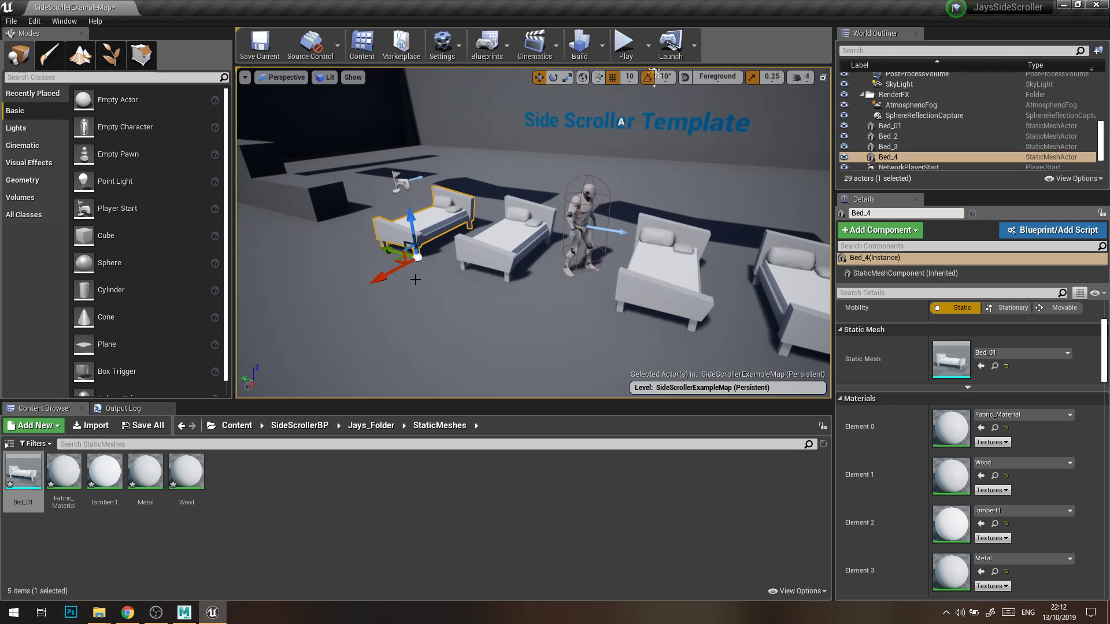
pyautogui.moveTo(487, 281); pyautogui.dragTo(511, 263, button='right')
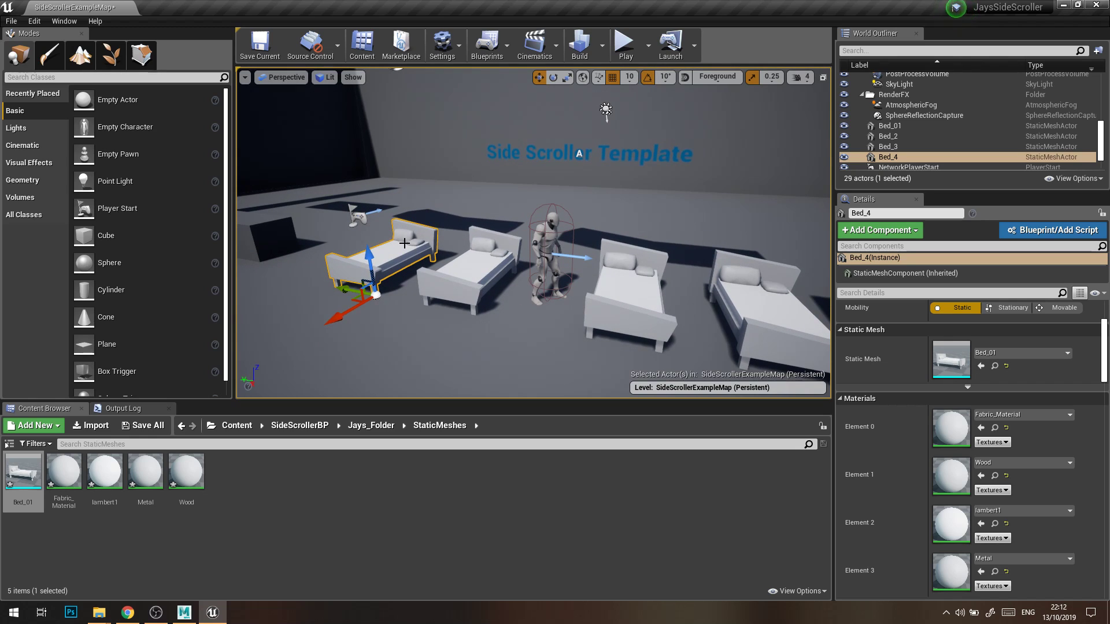
# Delete the three duplicated beds, keeping only the original Bed_01 beside the character.
pyautogui.press('Delete')
pyautogui.click(465, 272)
pyautogui.press('Delete')
pyautogui.click(760, 292)
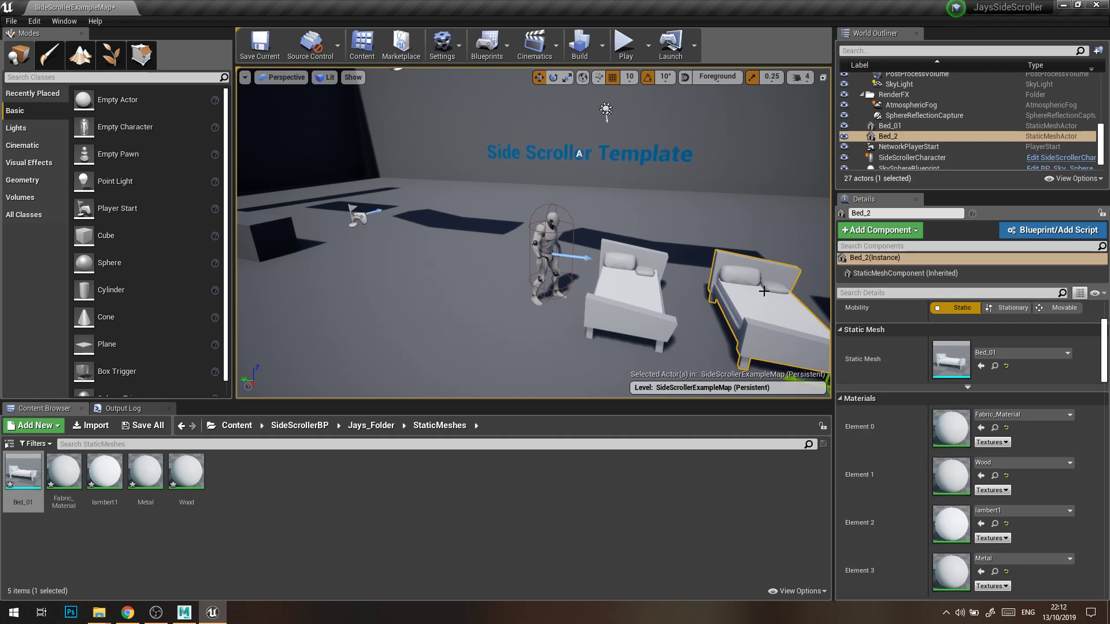
pyautogui.press('Delete')
pyautogui.press('w')
pyautogui.moveTo(760, 291); pyautogui.dragTo(723, 271, button='right')
pyautogui.press('d')
pyautogui.press('s')
pyautogui.moveTo(567, 261); pyautogui.dragTo(567, 264, button='right')
pyautogui.press('w')
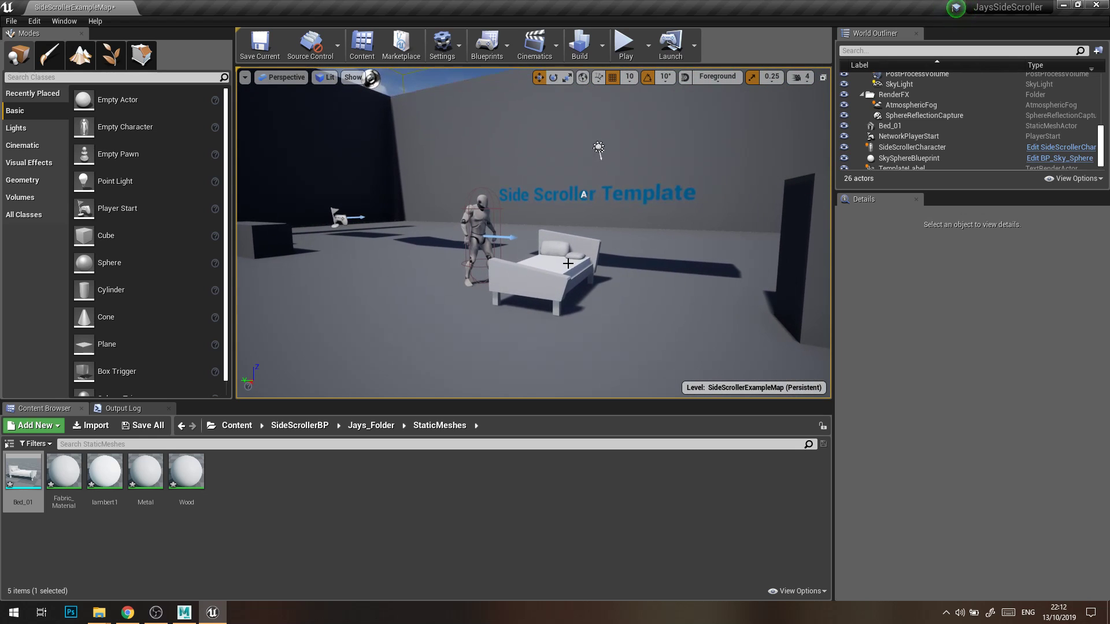
# Select the bed in the level and compare its material slots with the imported materials, including lambert1.
pyautogui.click(250, 505)
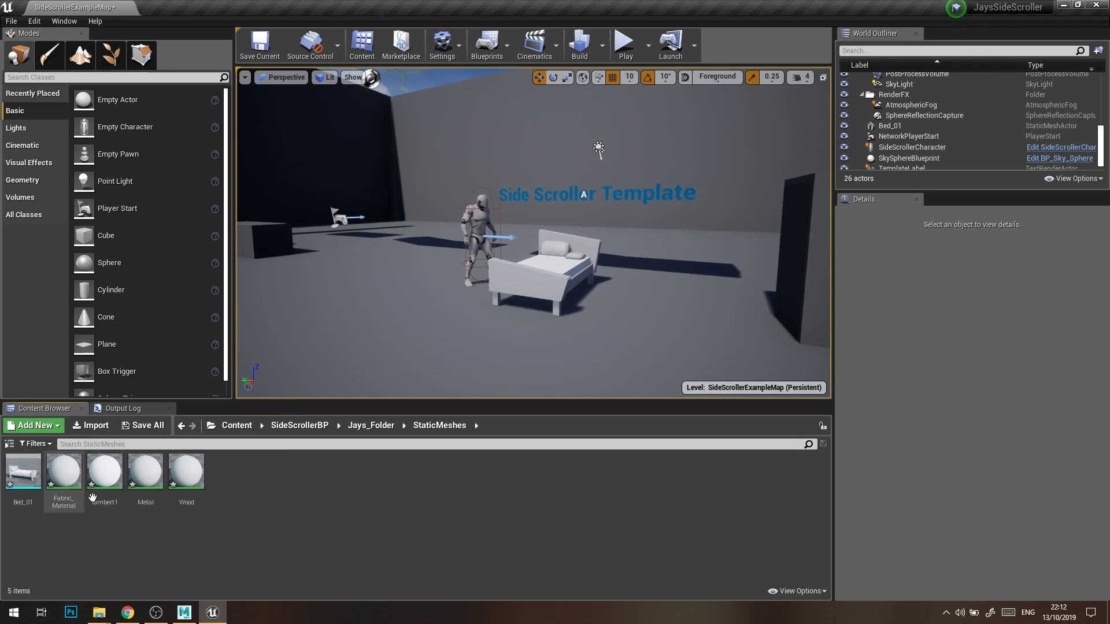
pyautogui.click(530, 273)
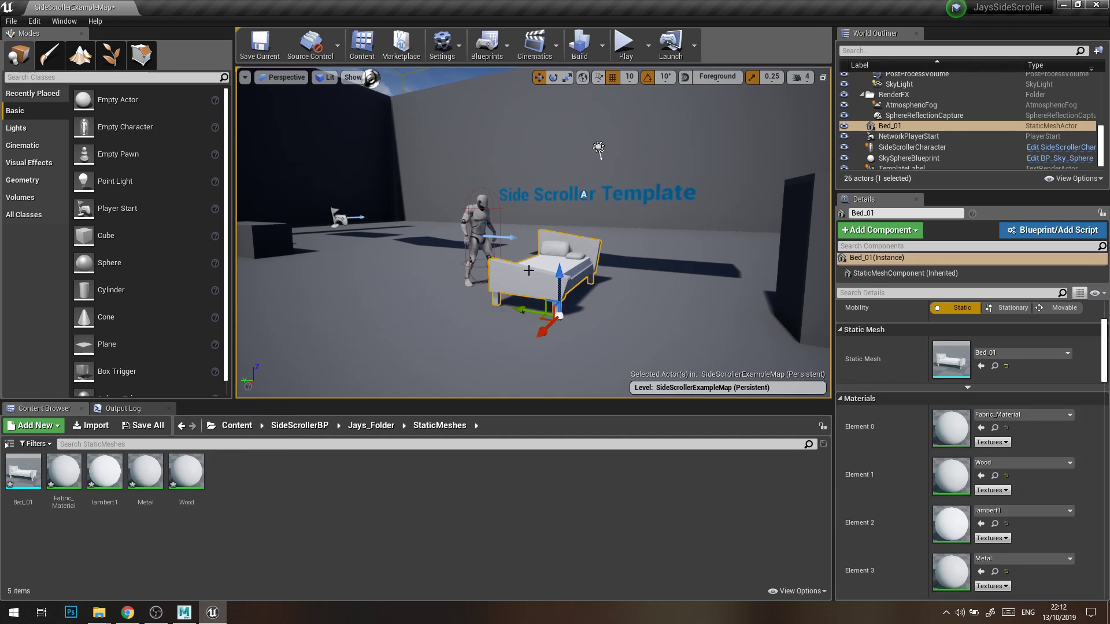
pyautogui.scroll(-3, 886, 338)
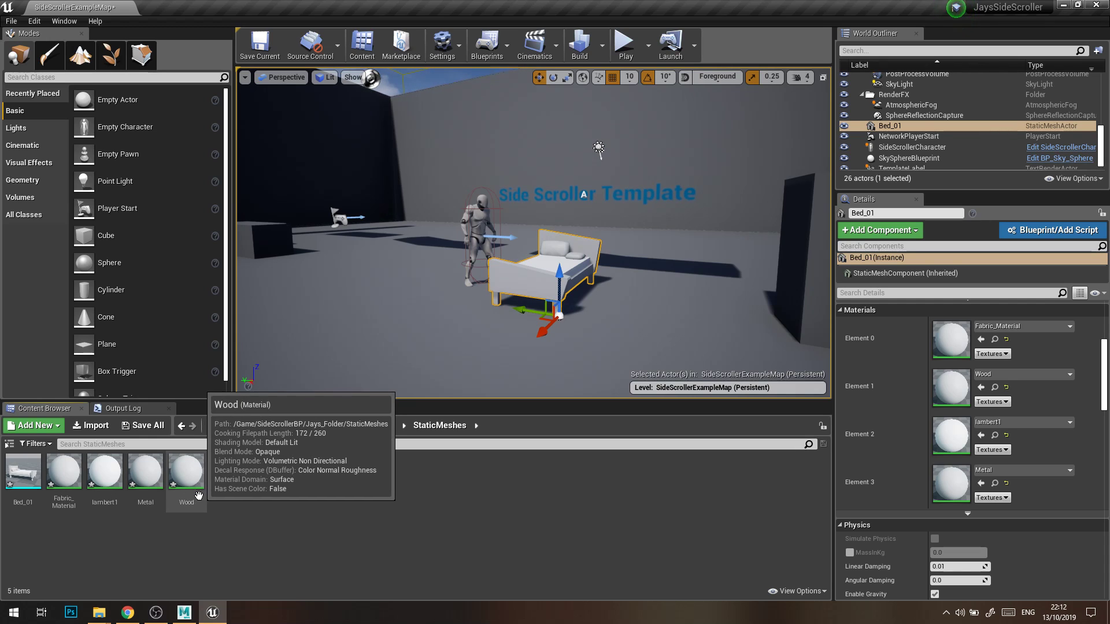
pyautogui.click(120, 483)
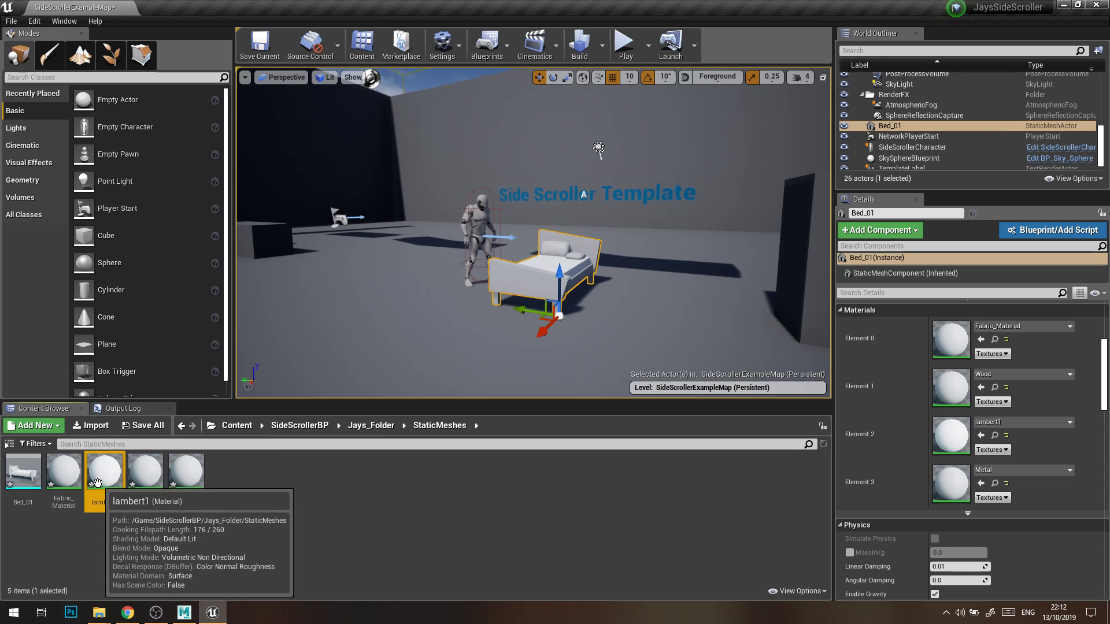
# Check the course instructions in the browser and the Assets_Exported folder, and return to Unreal Editor.
pyautogui.hotkey('alt', 'Tab')
pyautogui.hotkey('alt', 'Tab')
pyautogui.press('Tab')
pyautogui.hotkey('alt', 'Tab')
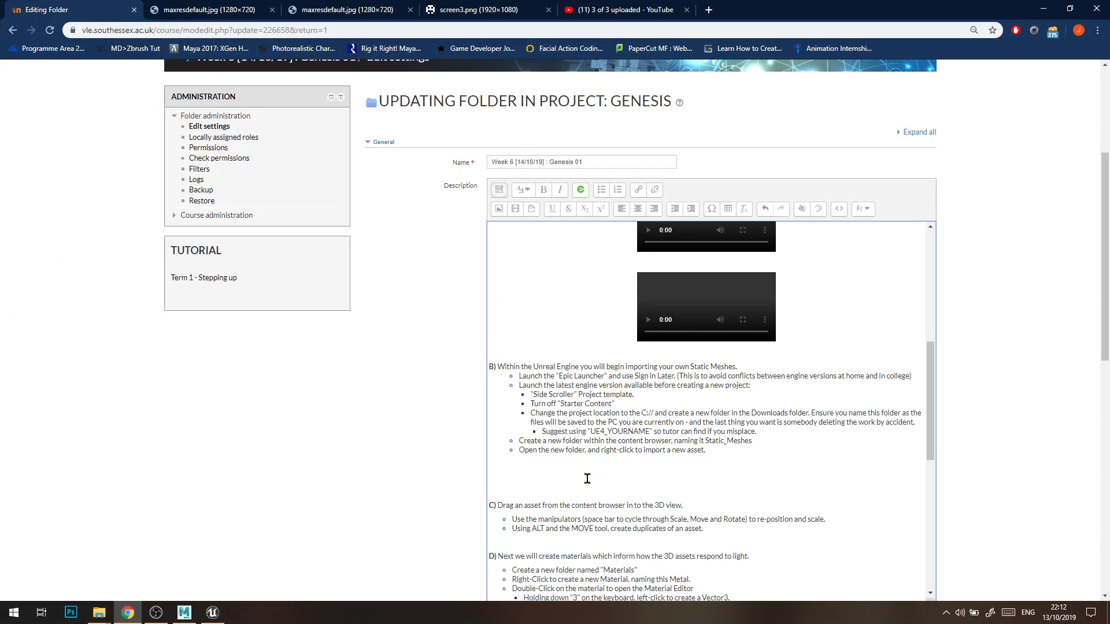
pyautogui.hotkey('alt', 'Tab')
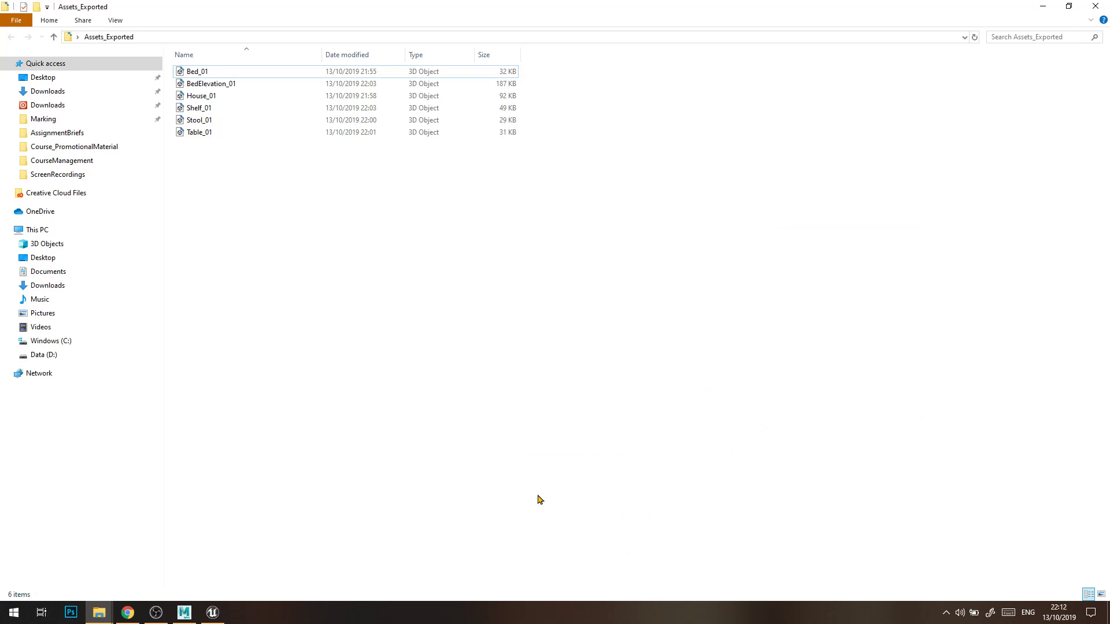
pyautogui.hotkey('alt', 'Tab')
pyautogui.hotkey('alt', 'Tab')
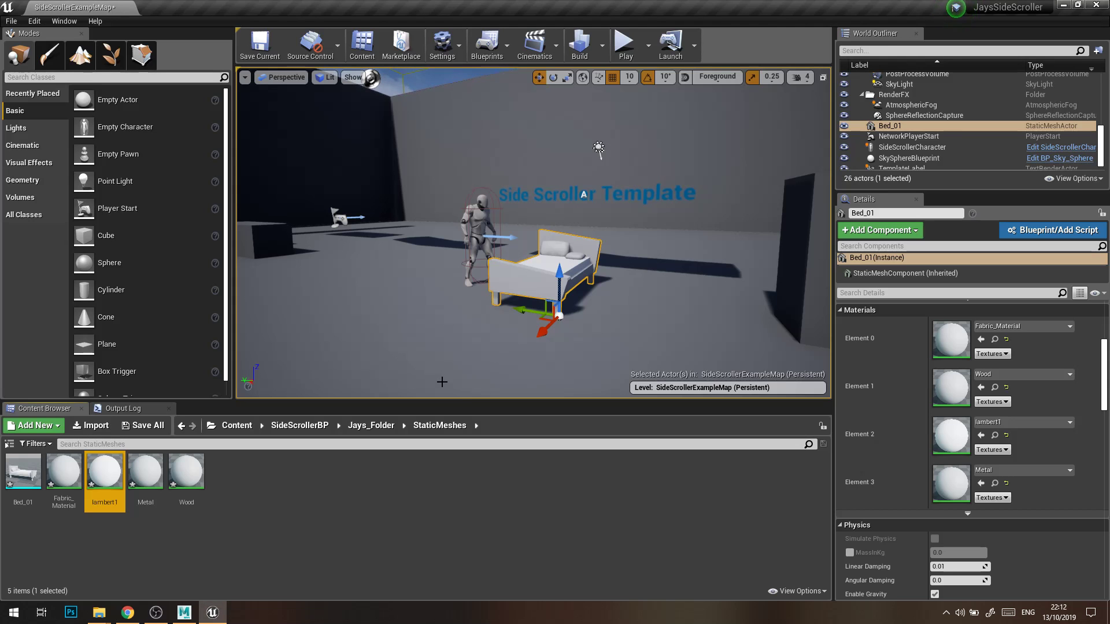